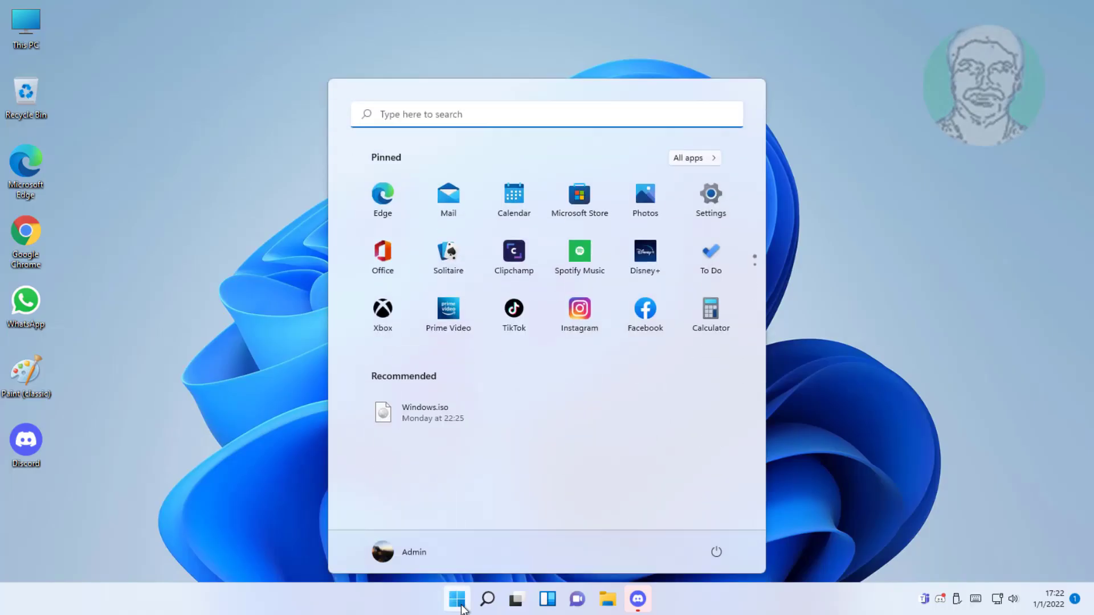
Open Windows Settings from the Start menu
click(712, 197)
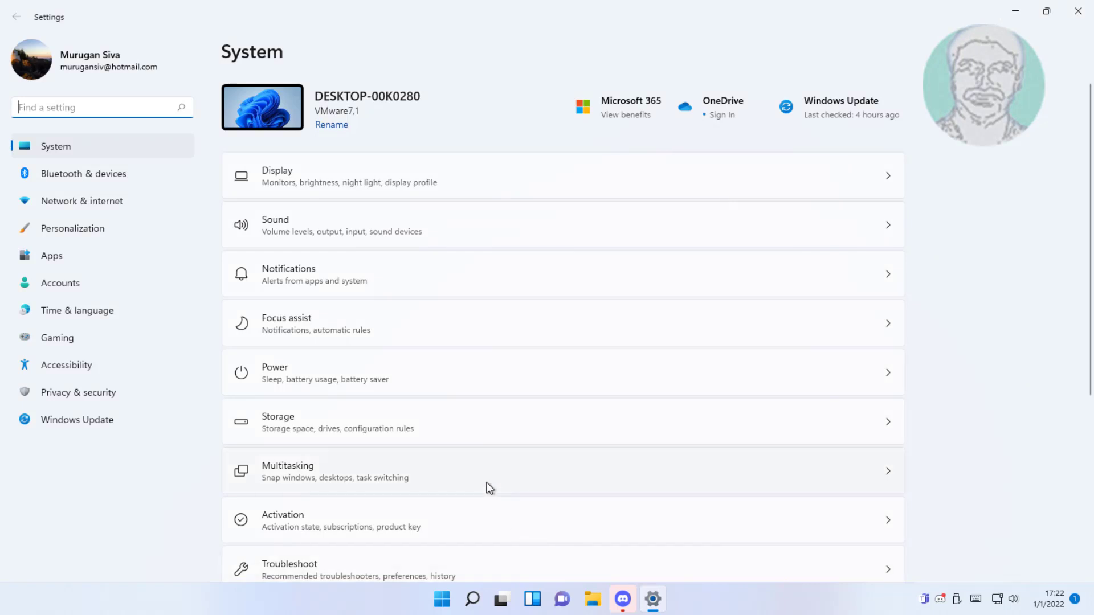
scroll(395, 477, down, 3)
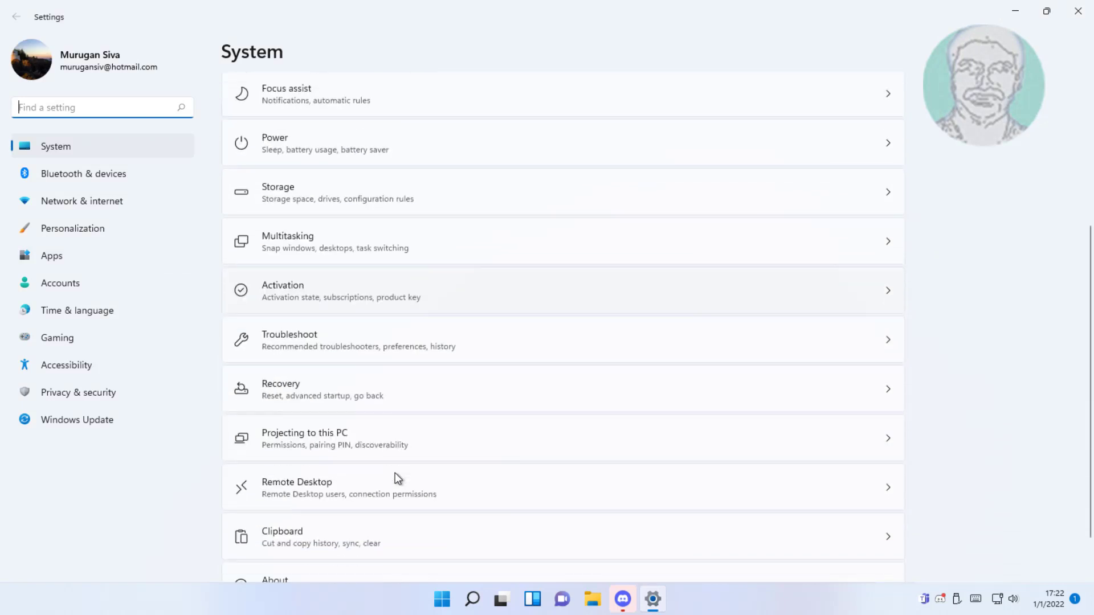
scroll(395, 478, down, 1)
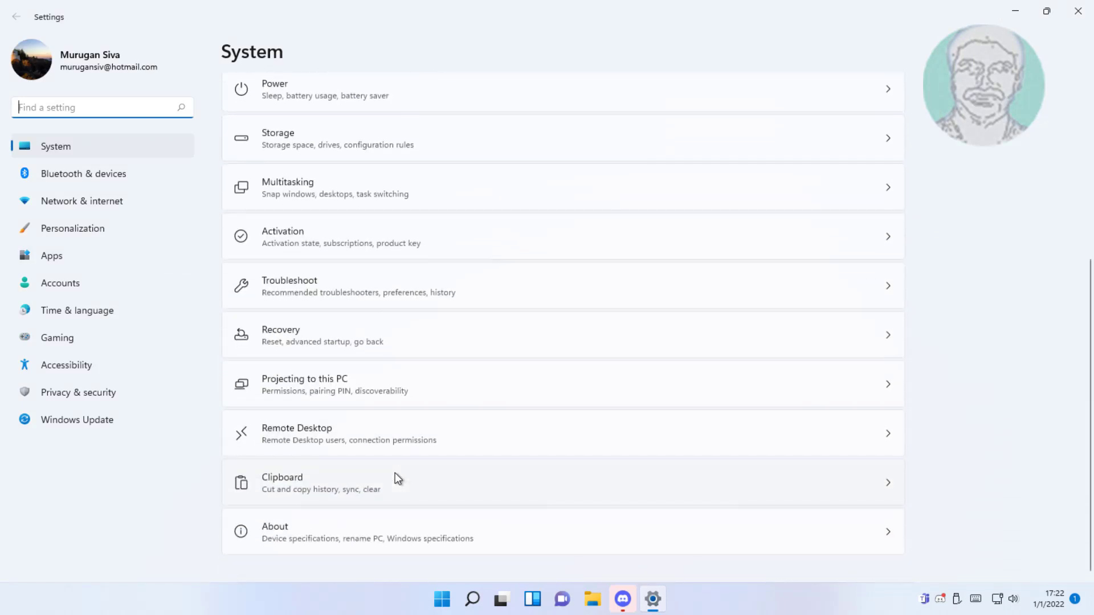
Run the Playing Audio troubleshooter from Troubleshoot > Other troubleshooters
click(333, 294)
click(324, 217)
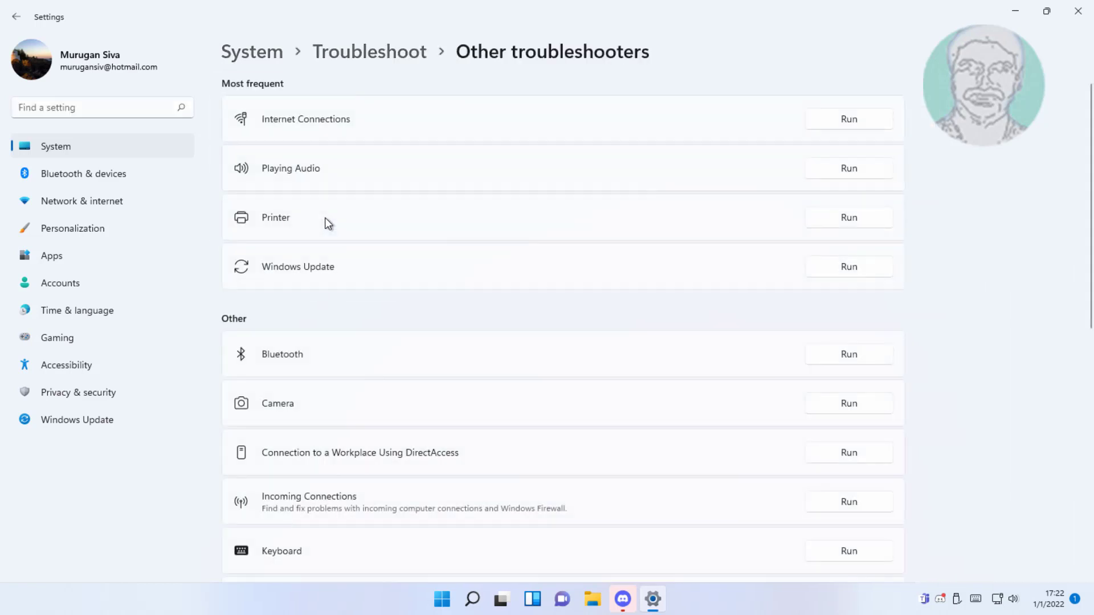
click(853, 168)
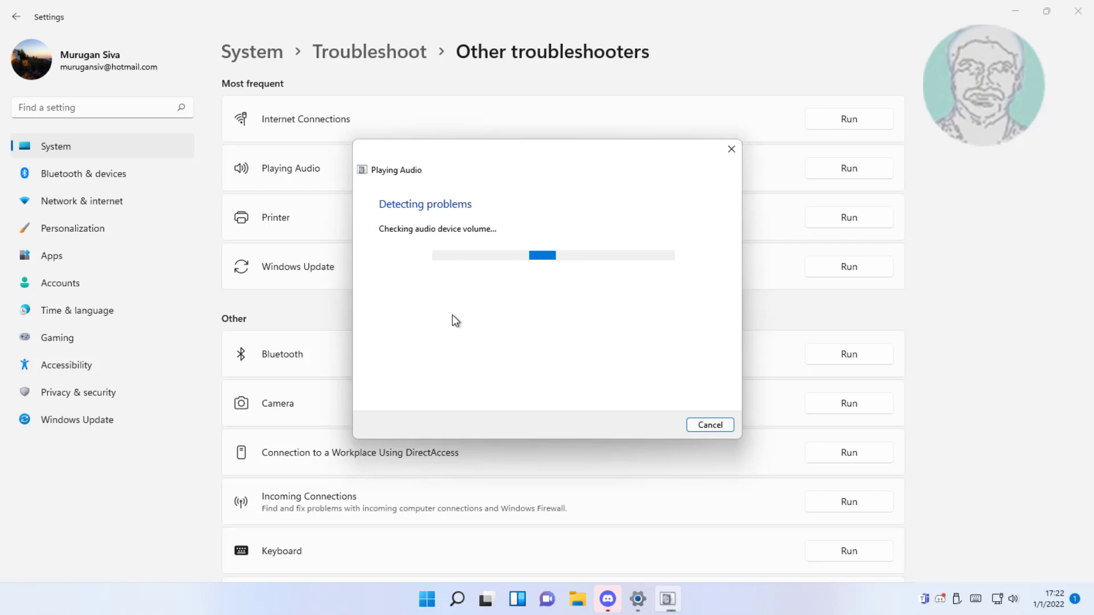
Disable all speaker enhancements, apply them, and close the finished troubleshooter
click(478, 286)
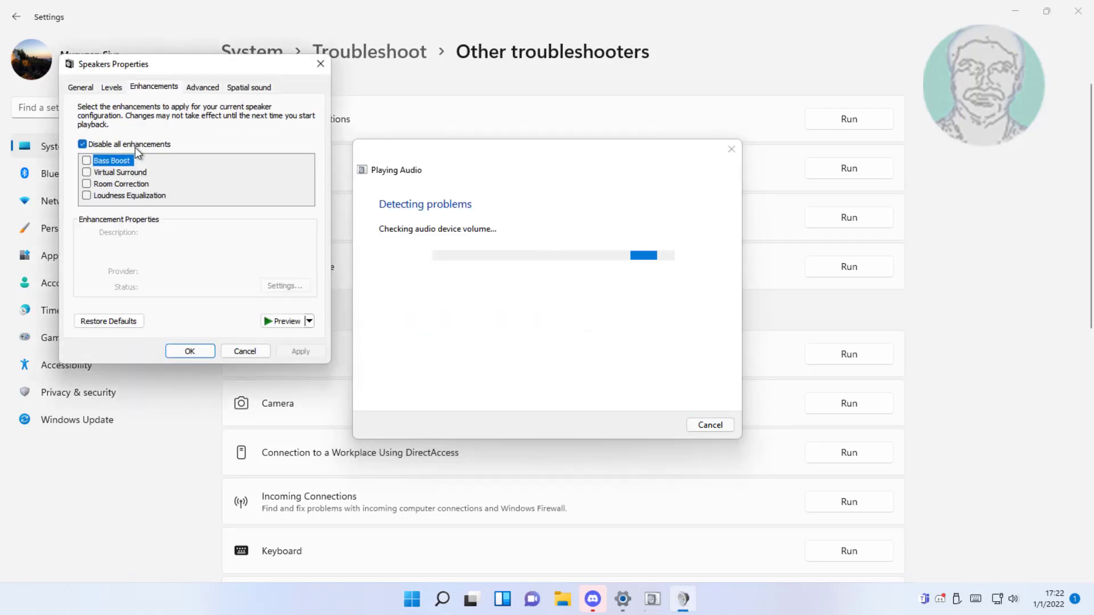
click(126, 145)
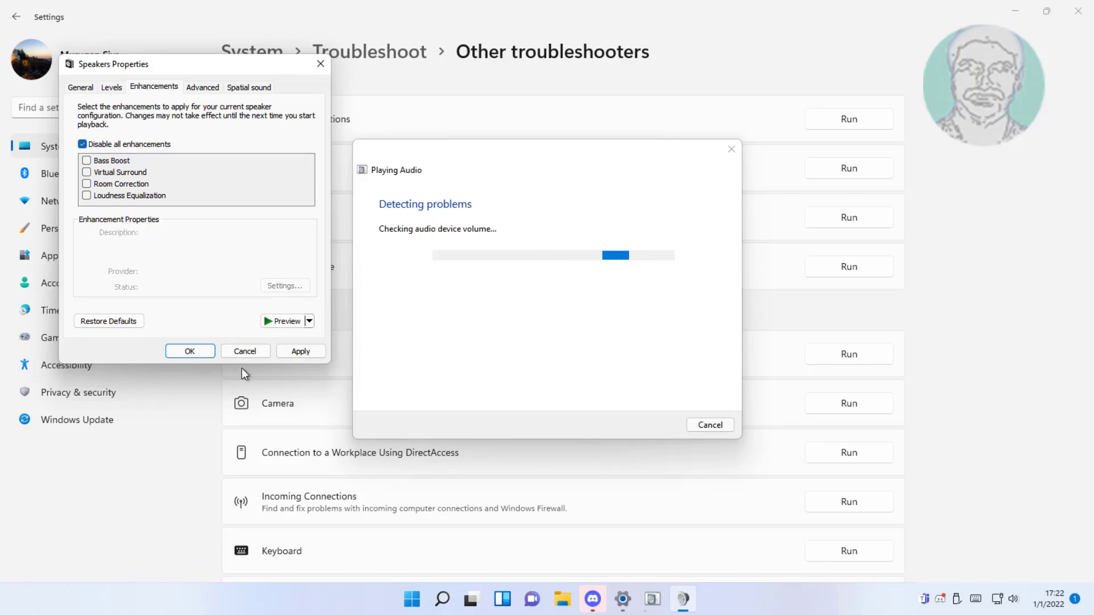
click(299, 350)
click(199, 350)
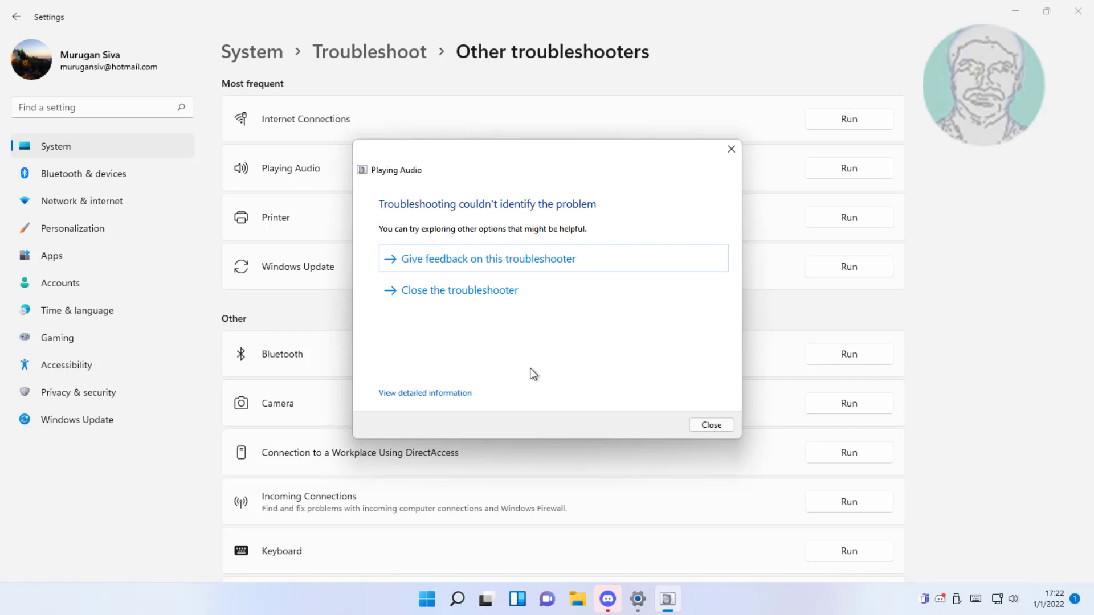
click(699, 427)
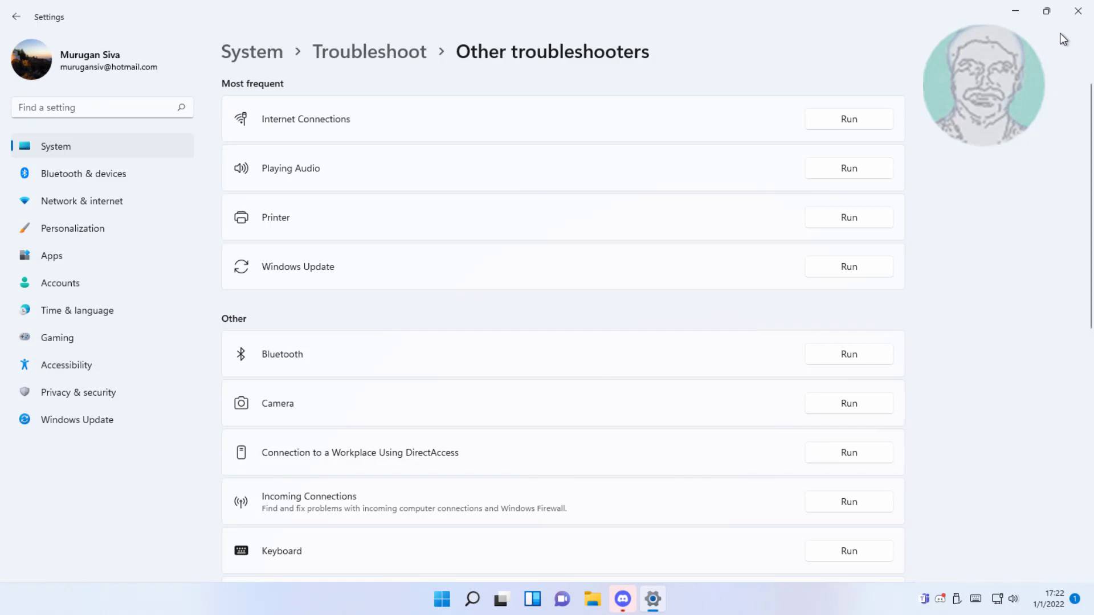
Close Settings and launch Control Panel from Windows Search
click(1069, 18)
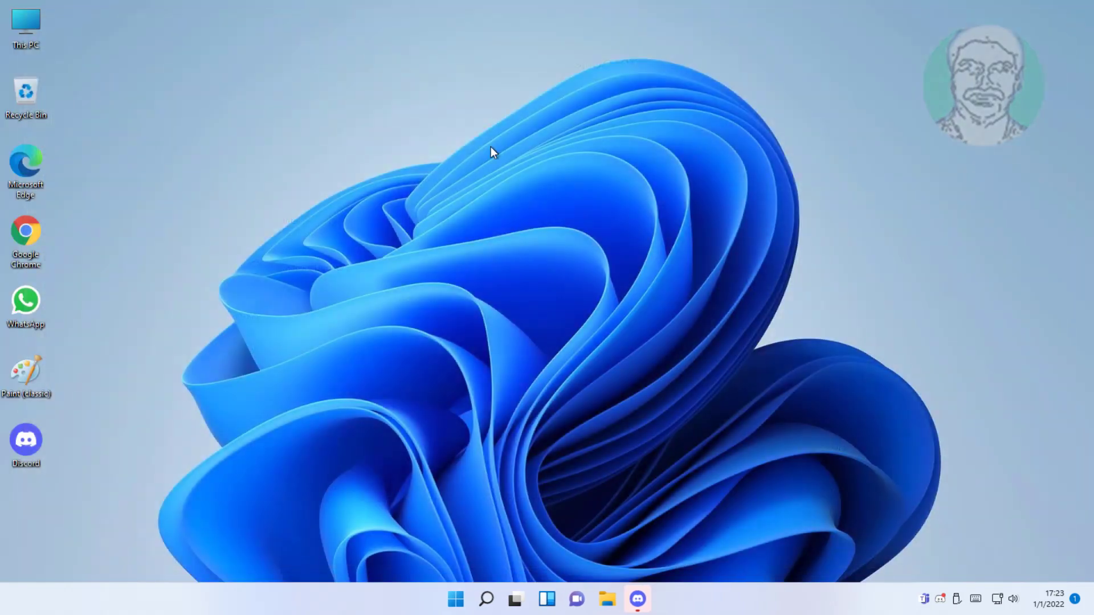
click(488, 599)
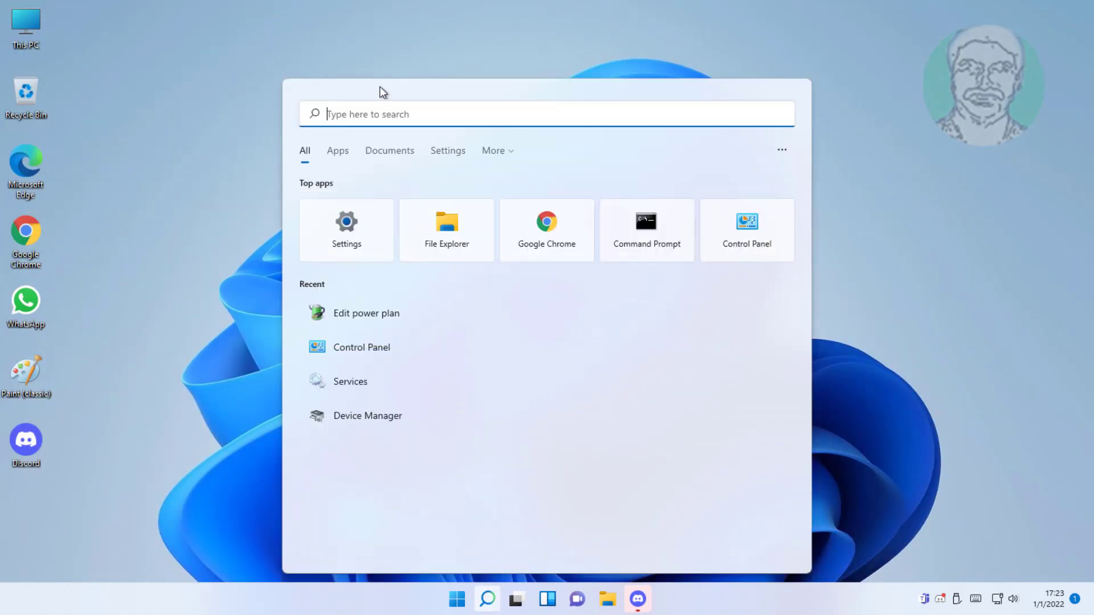
text(c)
text(ontrol panel)
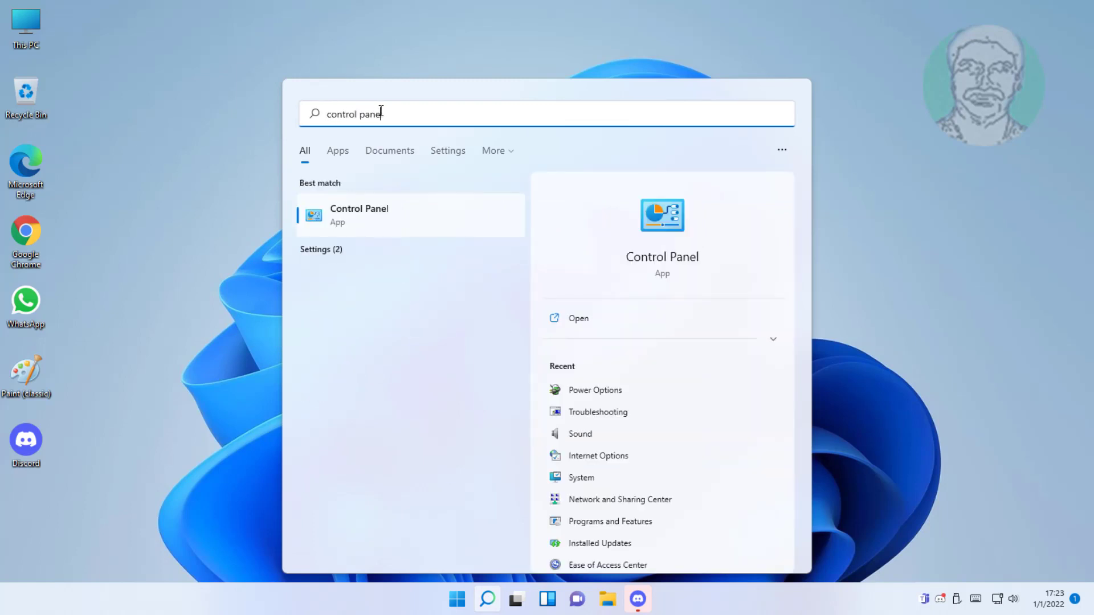
click(370, 220)
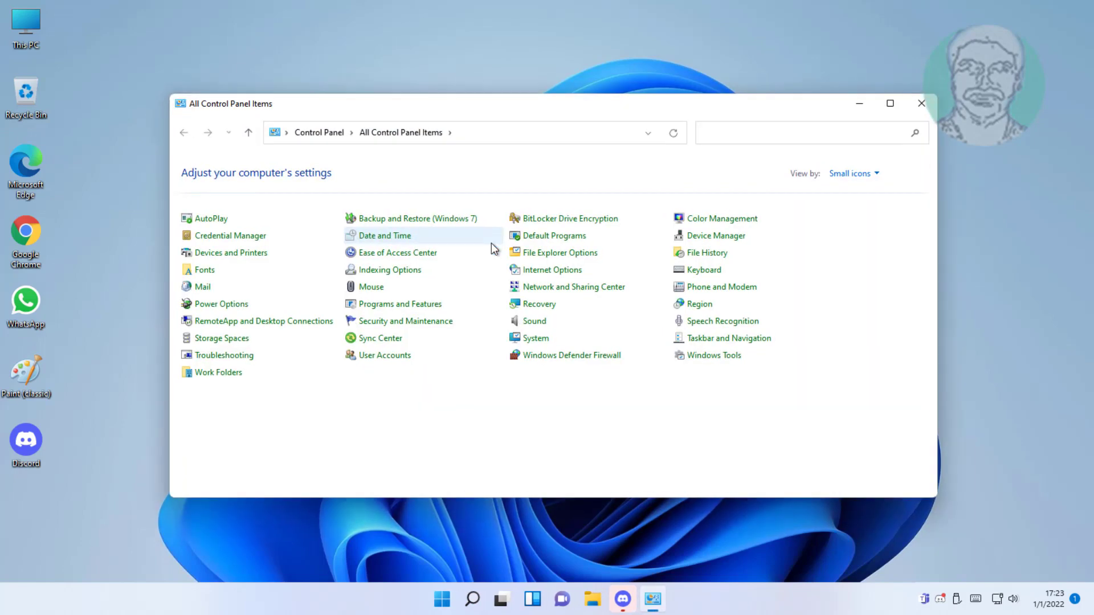
Show disabled devices in the Sound Playback list and select Speakers
click(535, 322)
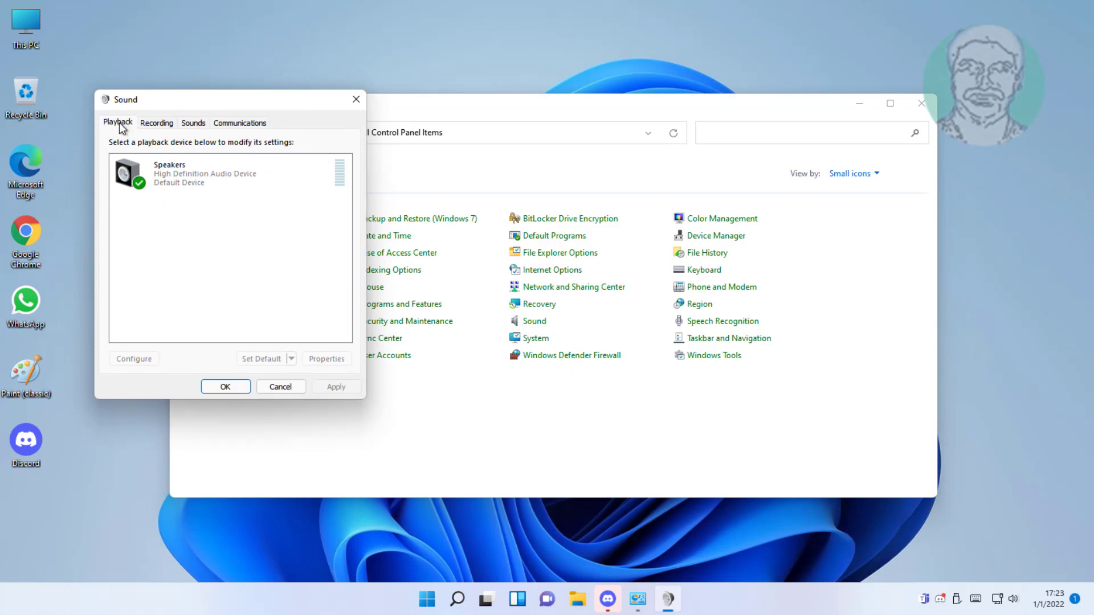
right_click(238, 206)
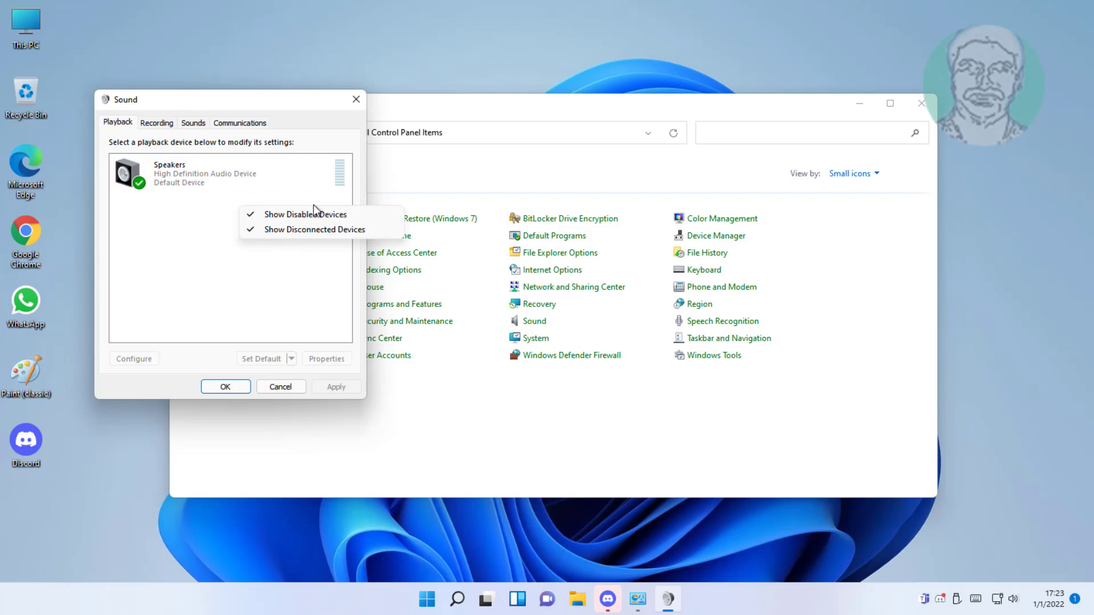
click(234, 264)
click(187, 169)
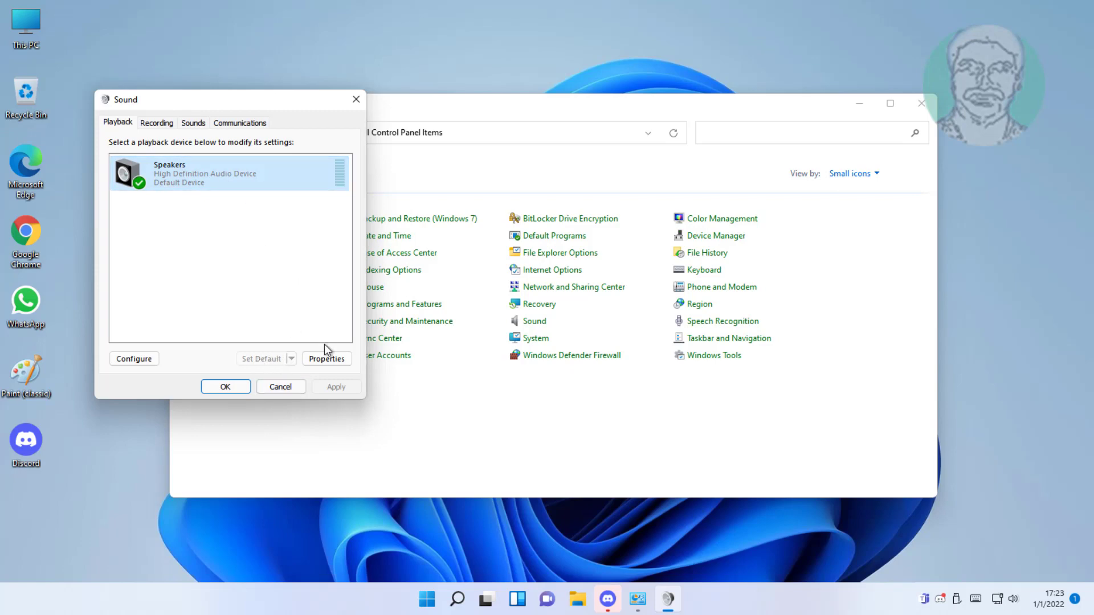
Keep the Speakers device enabled in its properties
click(332, 358)
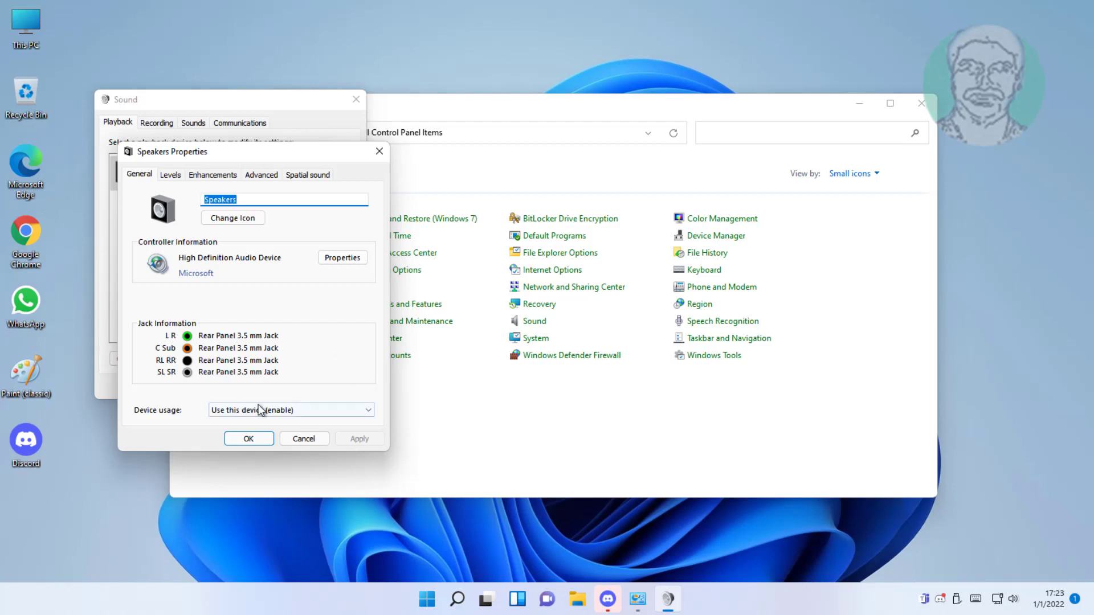
click(297, 408)
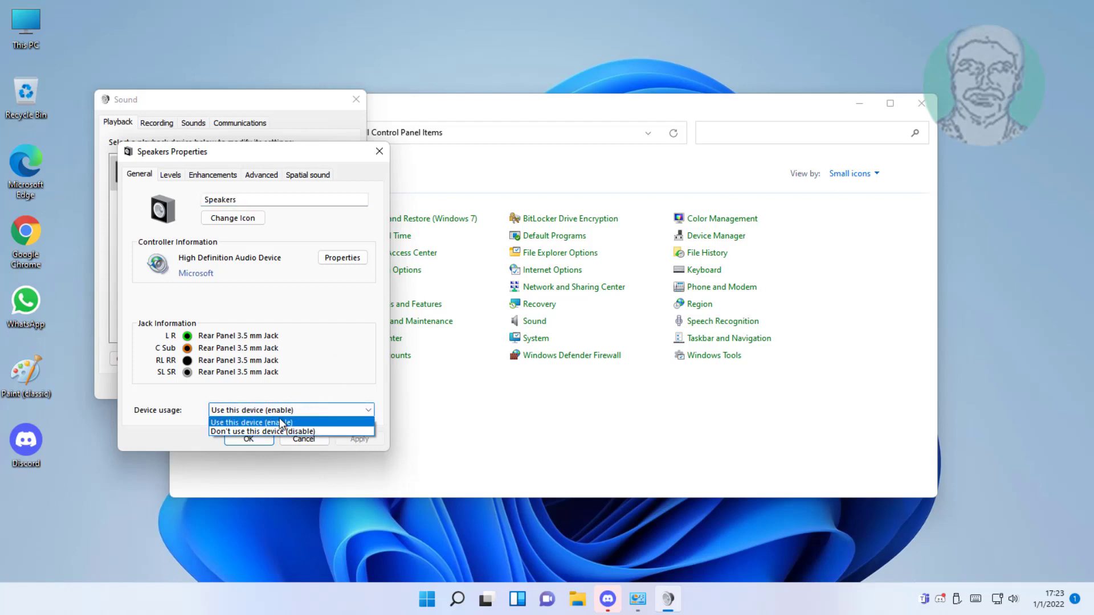
click(264, 419)
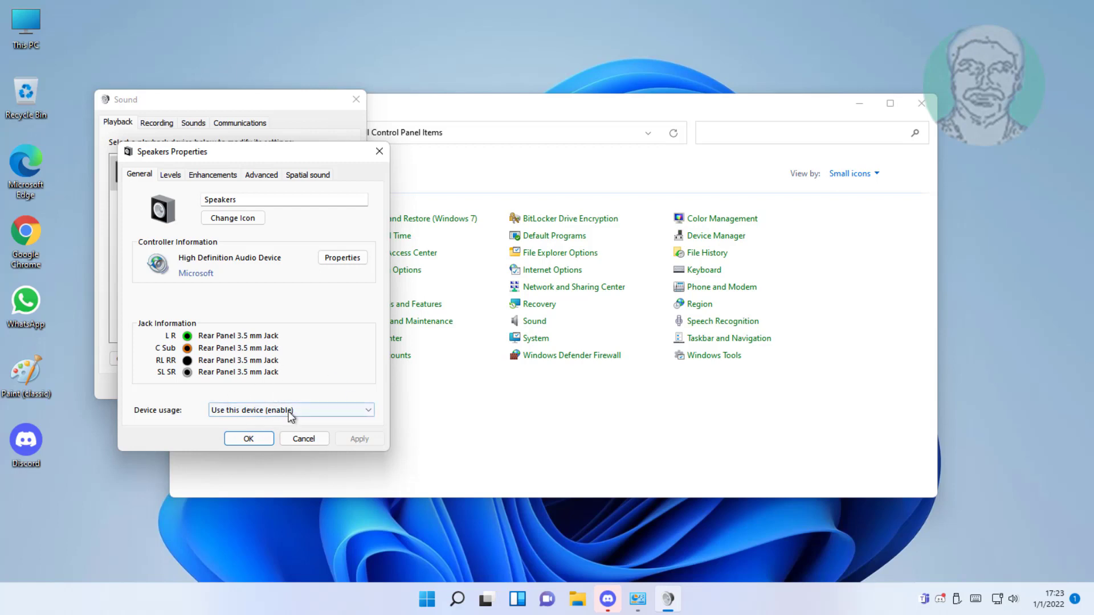
Disable all Speakers enhancements, apply, and close the Sound dialog and Control Panel
click(216, 174)
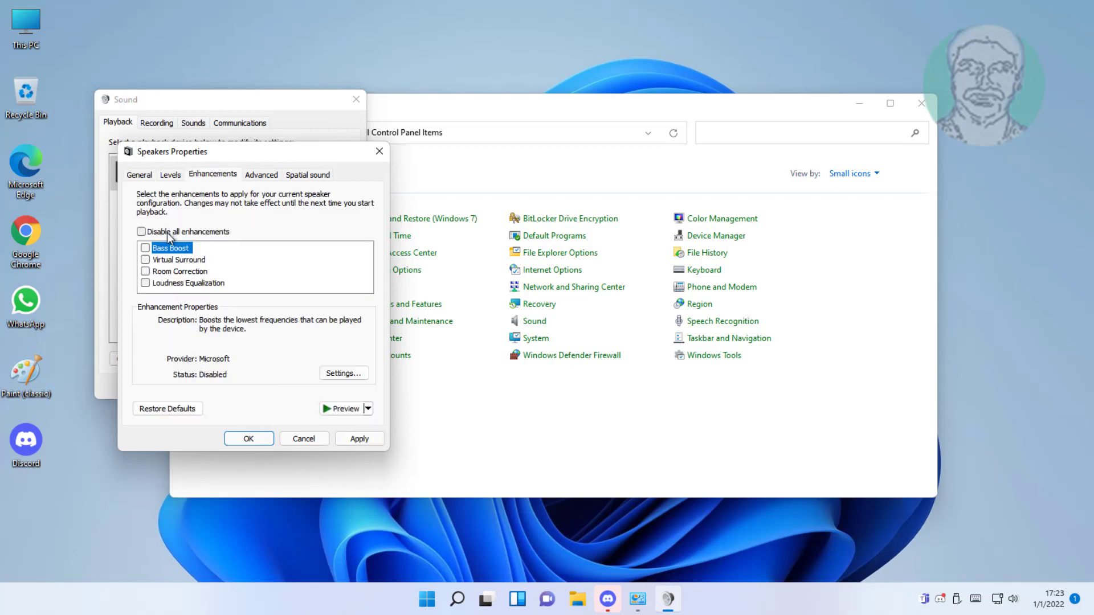
click(142, 232)
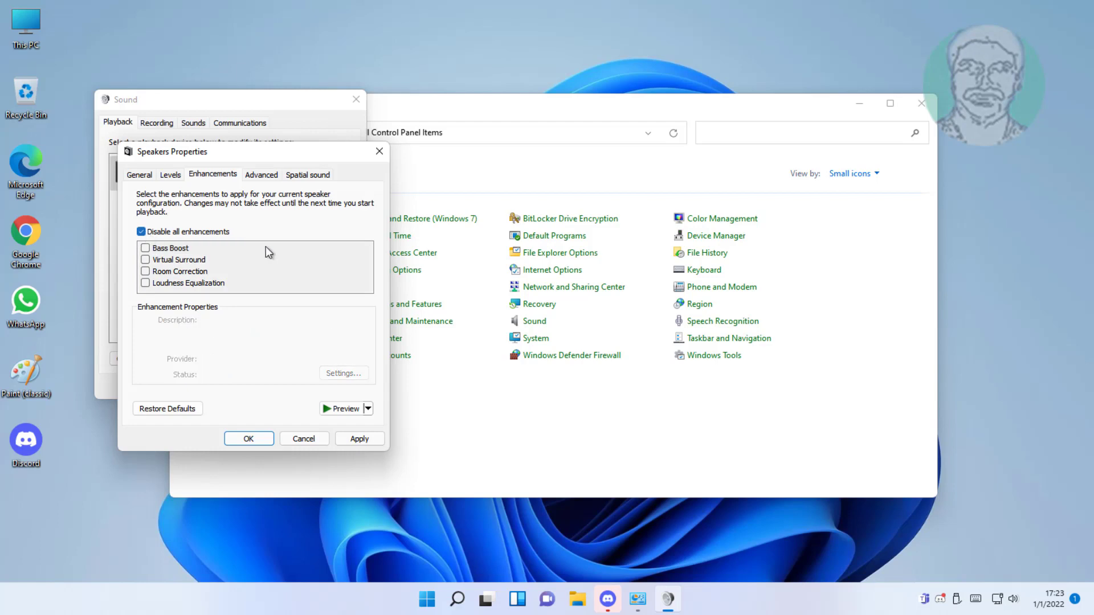
click(370, 441)
click(256, 439)
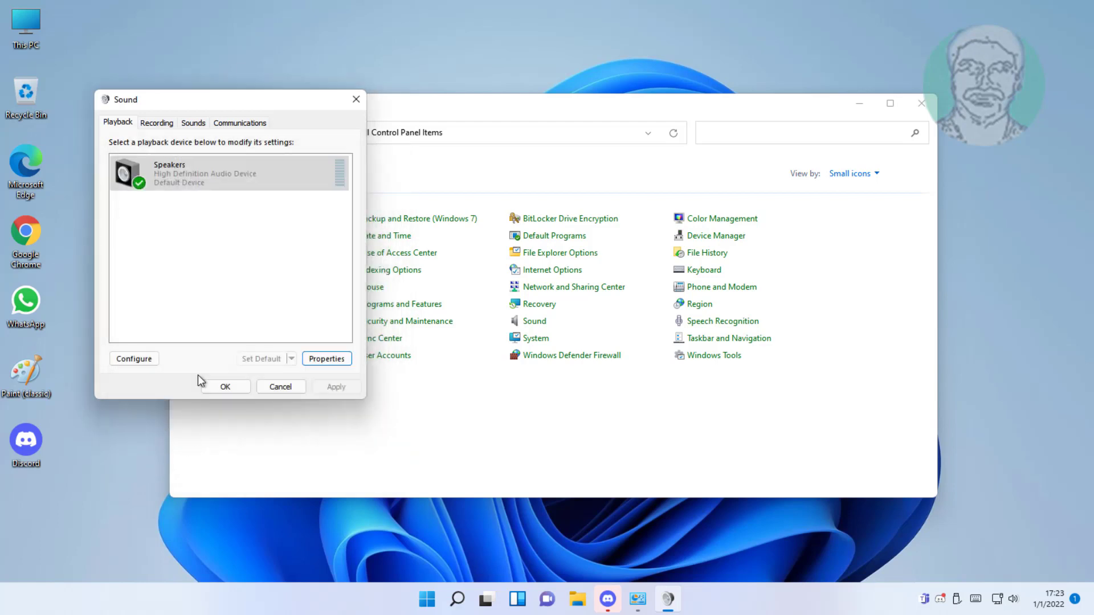
click(228, 386)
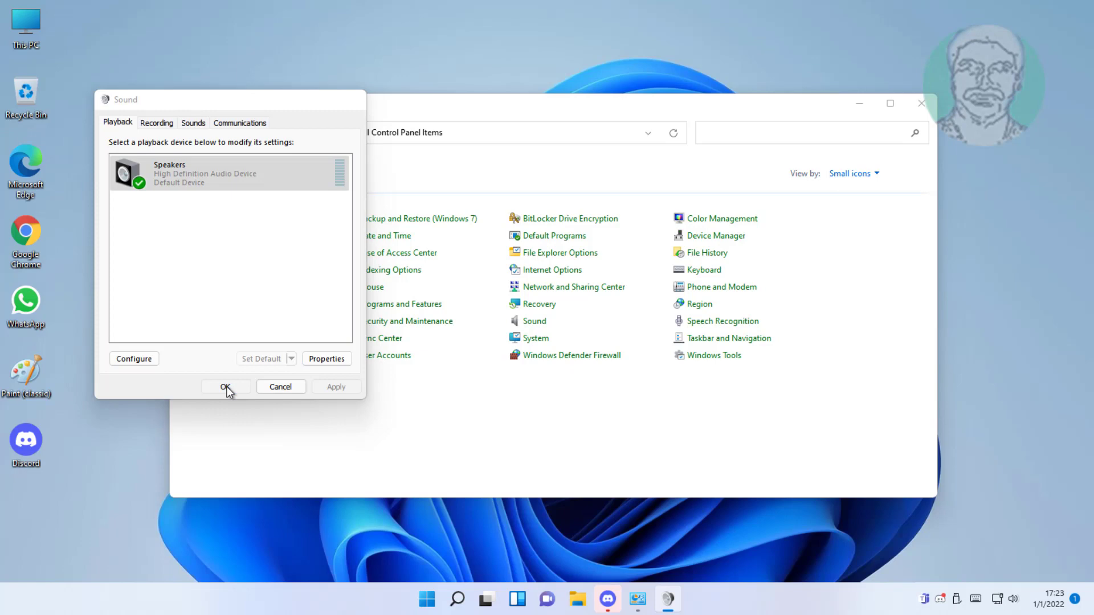
click(912, 103)
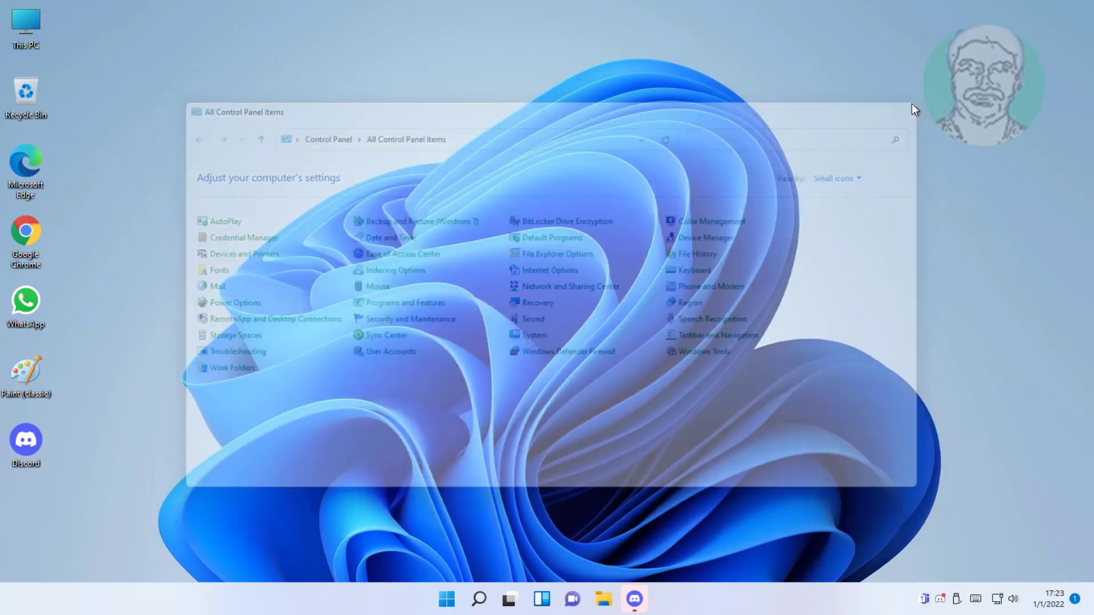
Open Device Manager and select High Definition Audio Device under Sound, video and game controllers
click(461, 598)
click(714, 551)
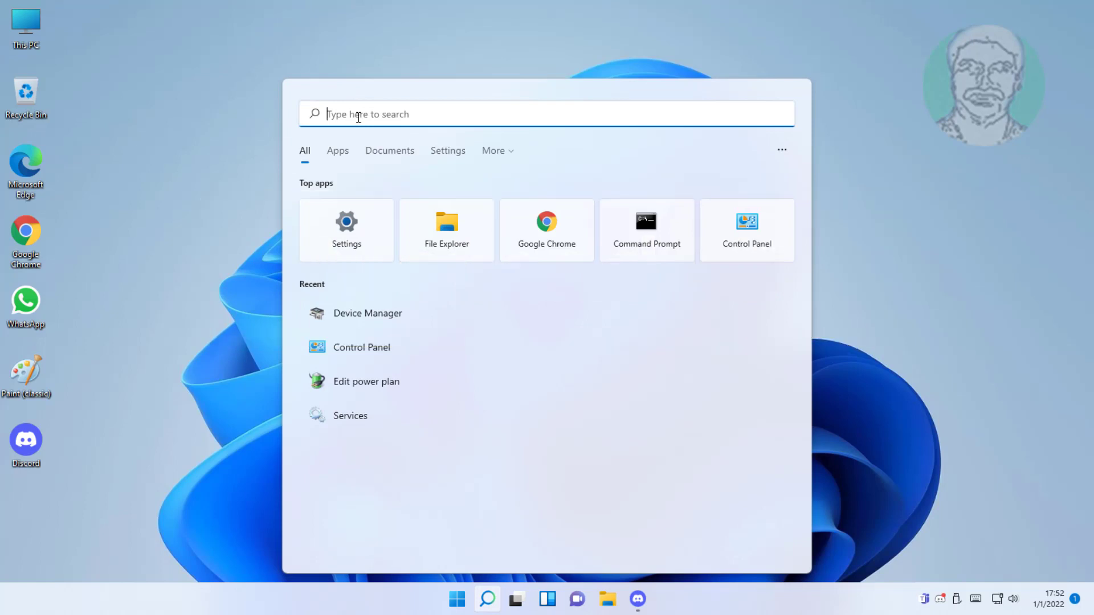
text(device manager)
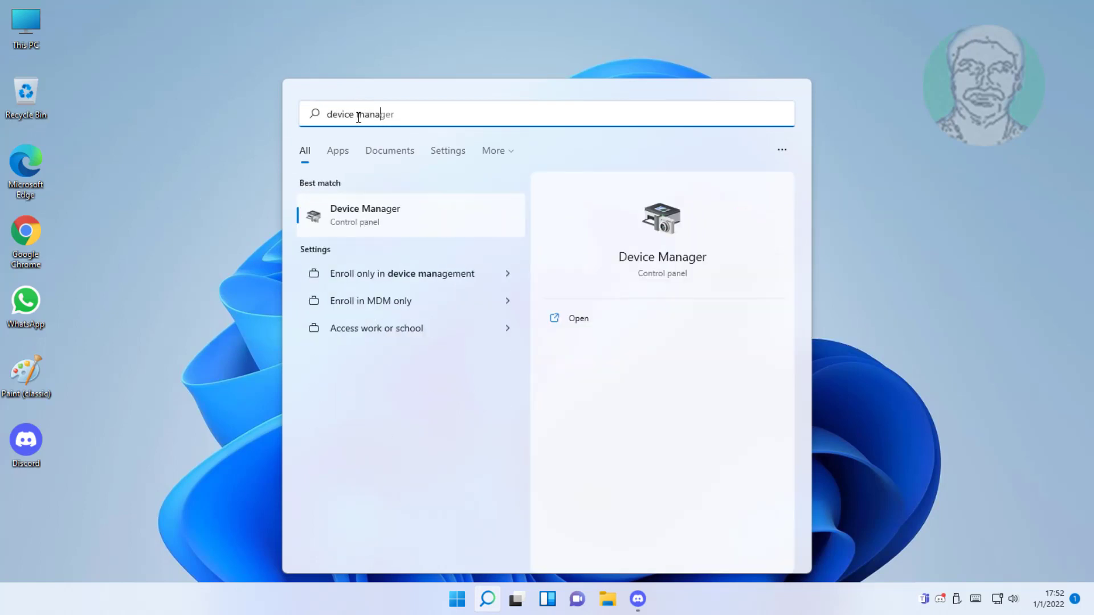
text(ger)
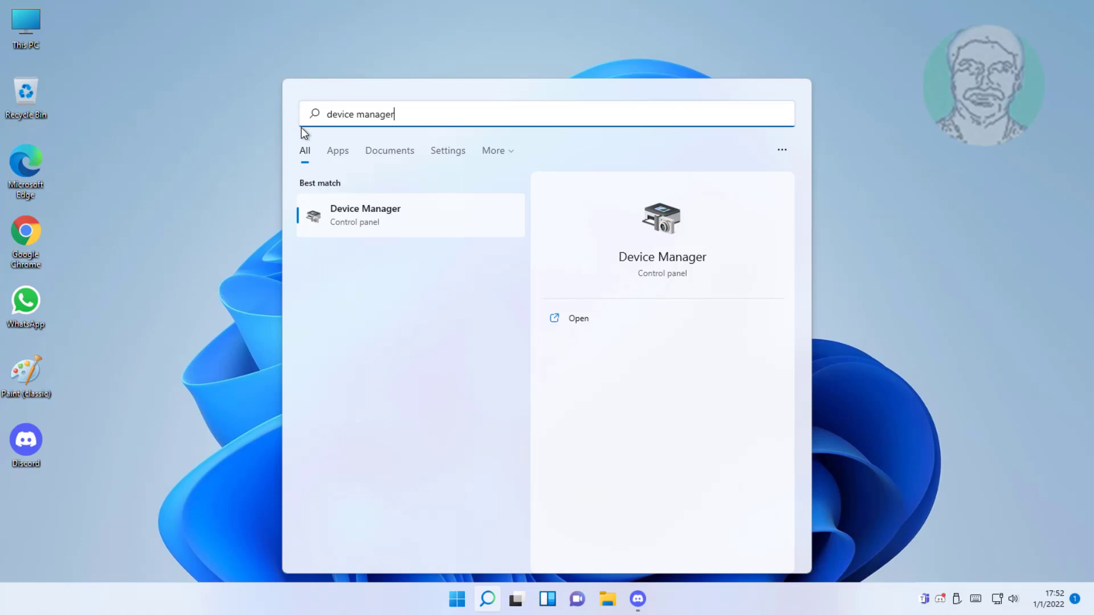
click(375, 215)
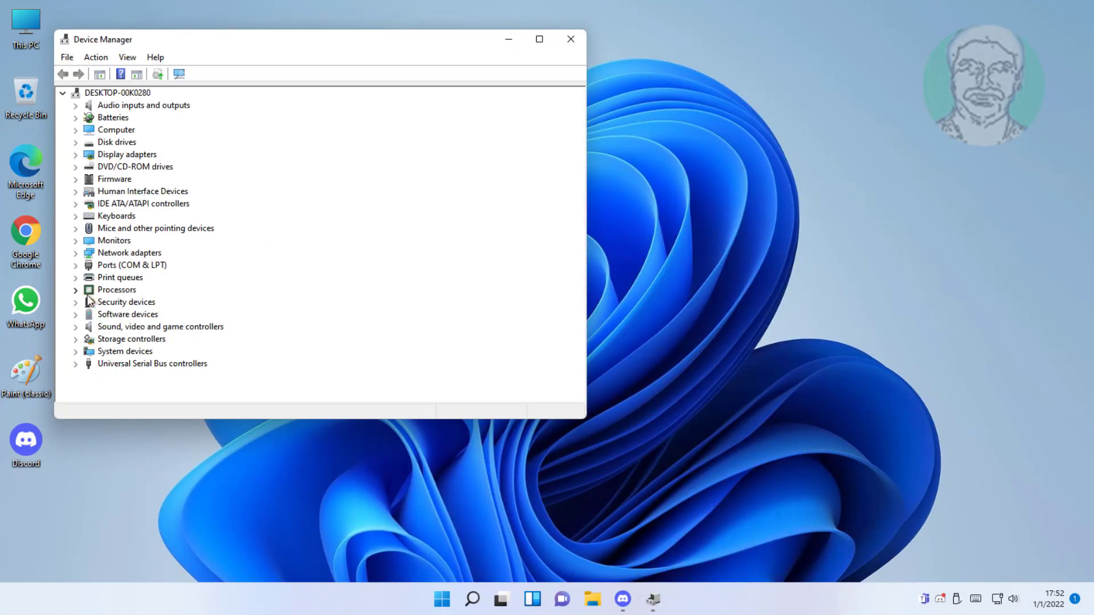
click(145, 329)
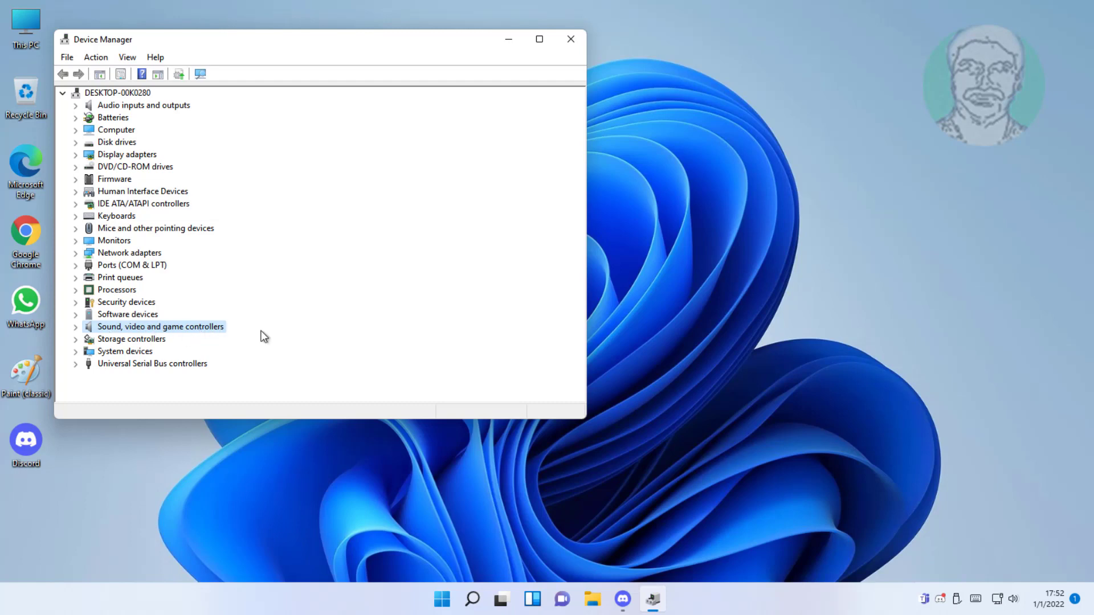
click(77, 326)
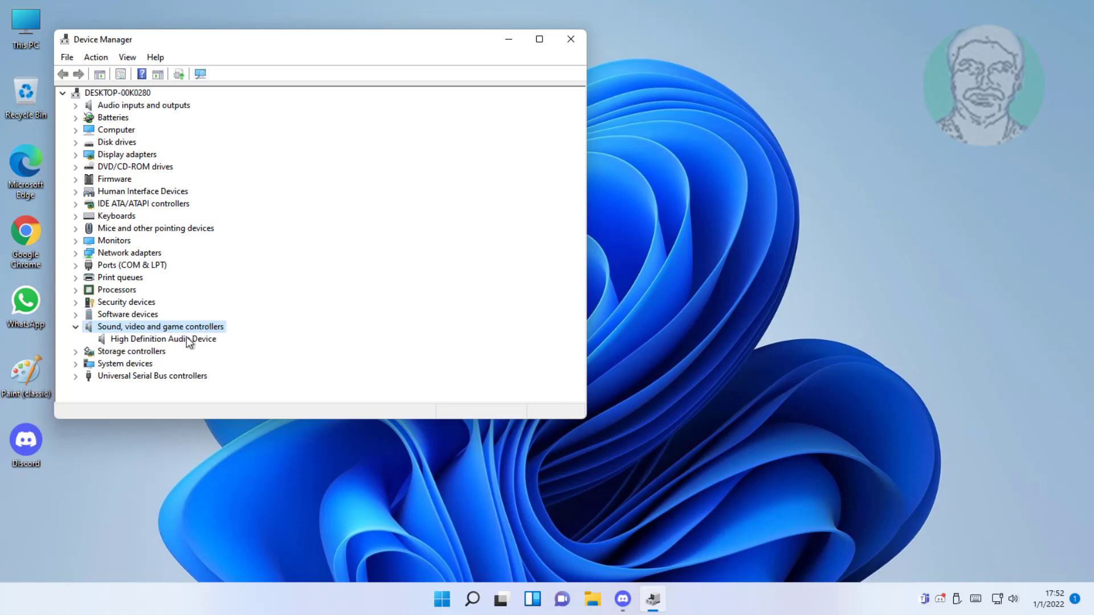
click(192, 338)
Reinstall the High Definition Audio Device driver from the compatible drivers on this computer
right_click(203, 340)
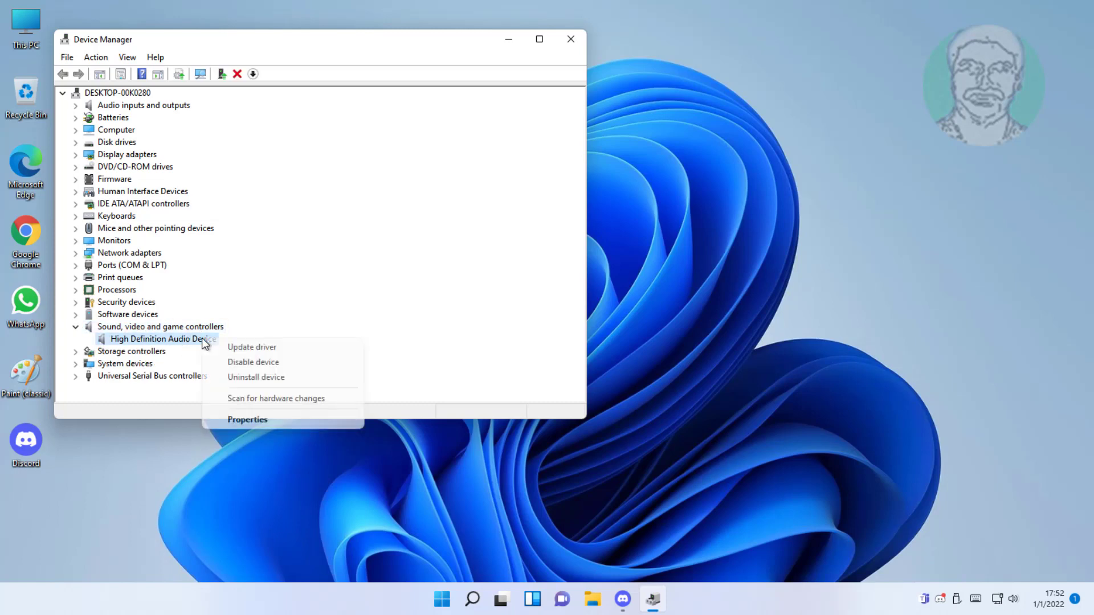
click(258, 350)
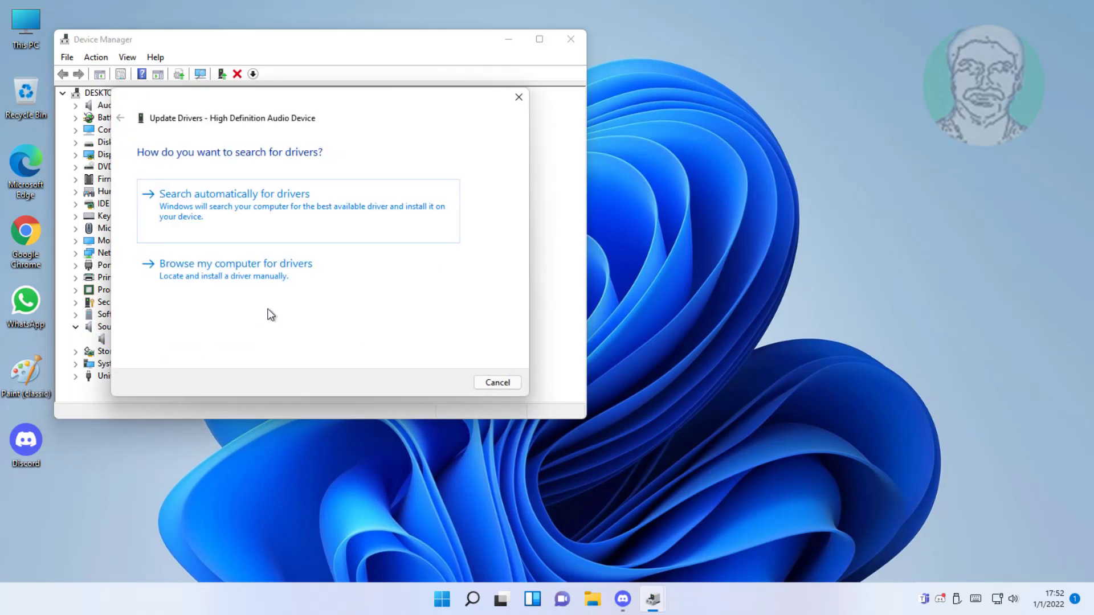
click(207, 266)
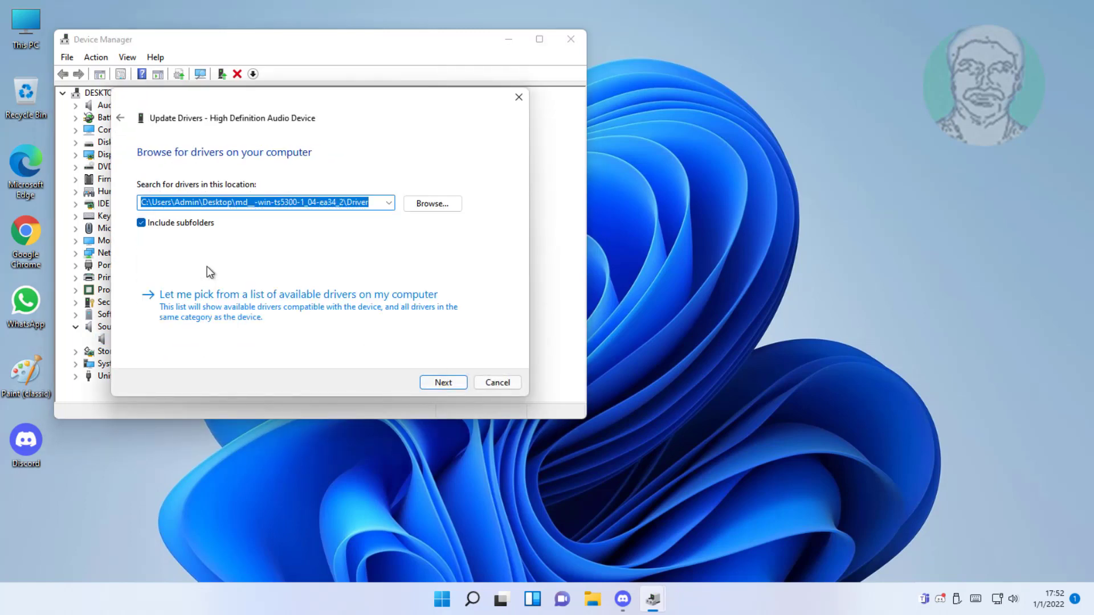
click(268, 307)
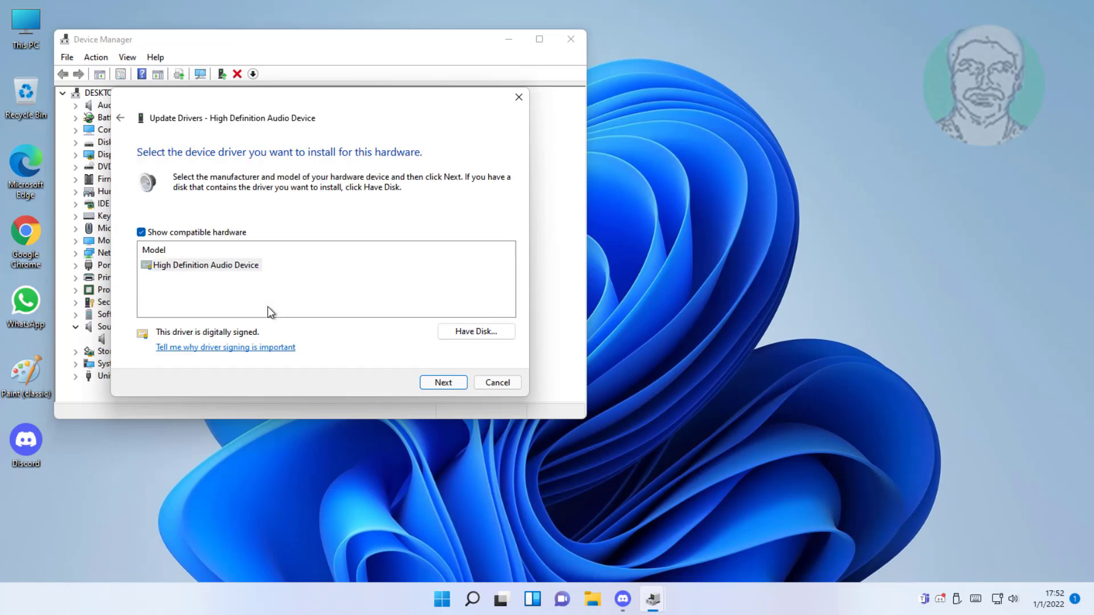
click(194, 265)
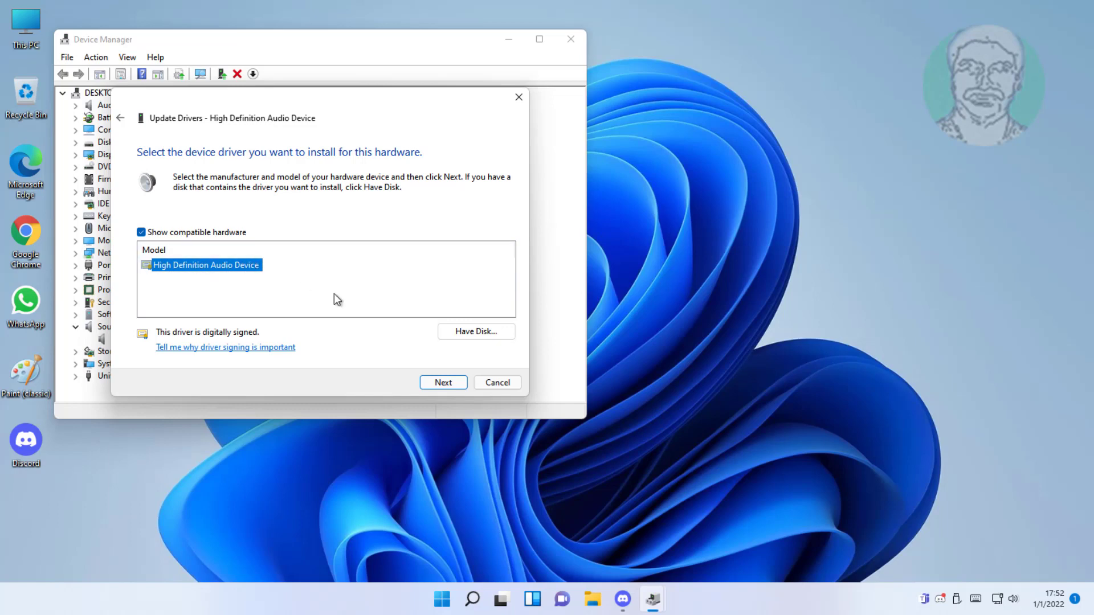
click(430, 380)
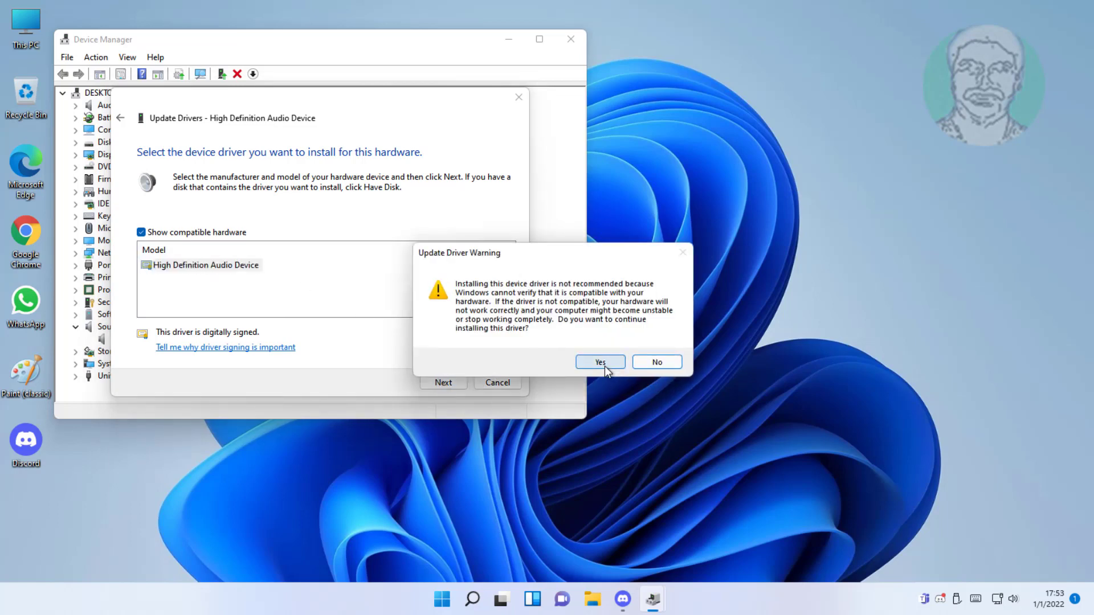
click(604, 366)
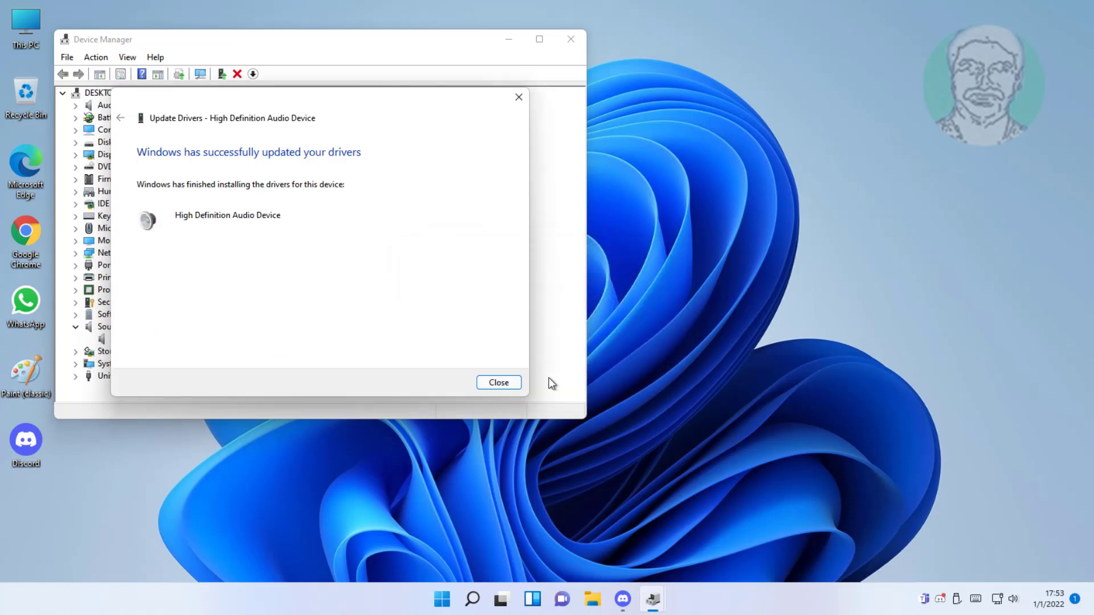
click(499, 381)
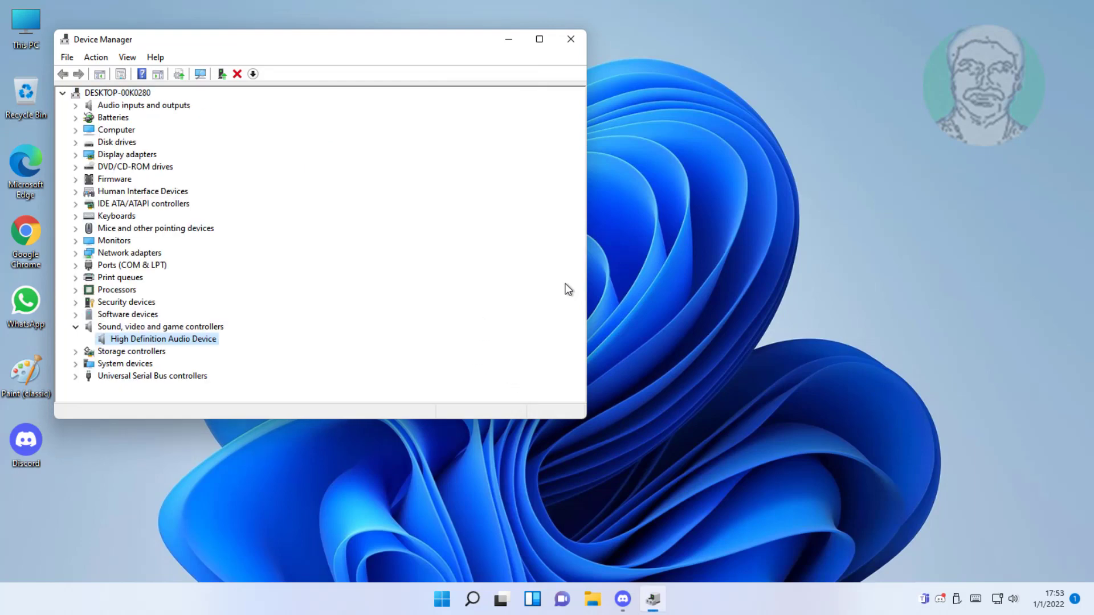
Close Device Manager and restart Windows
click(572, 45)
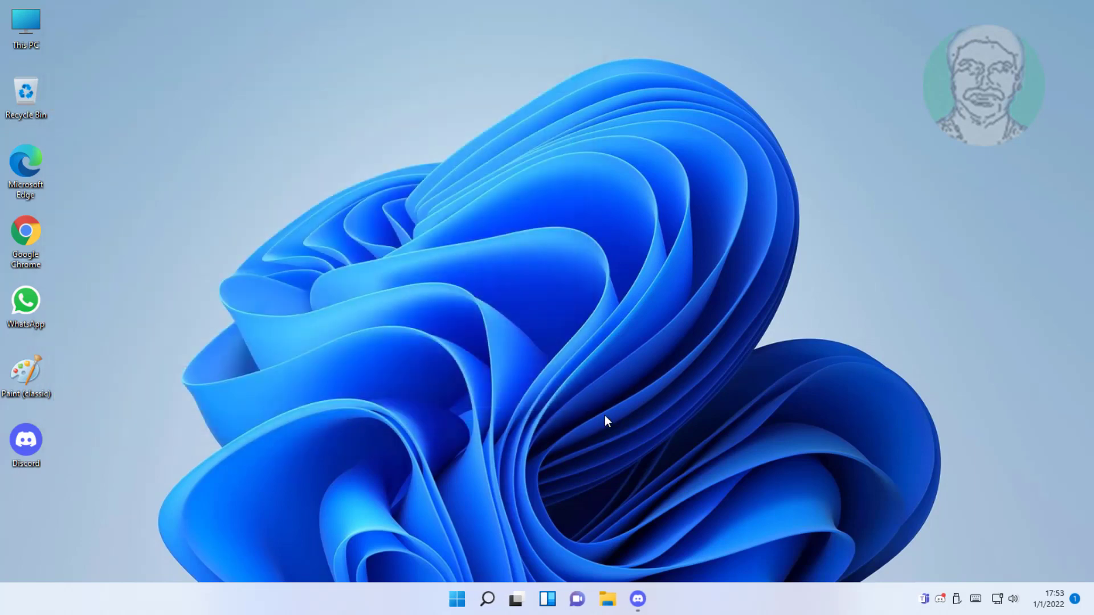
click(456, 602)
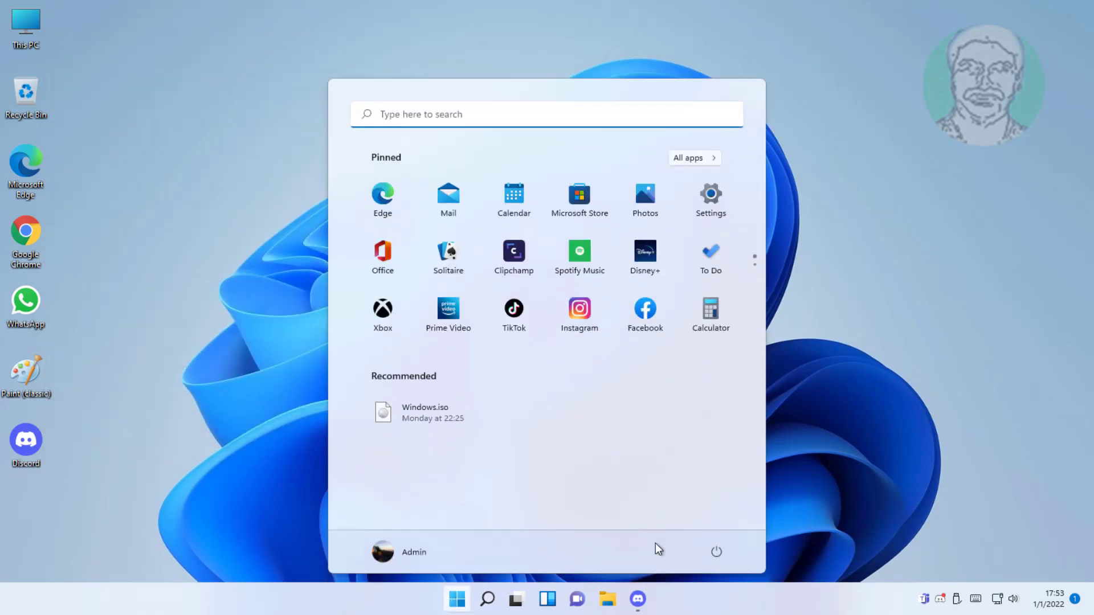
click(716, 553)
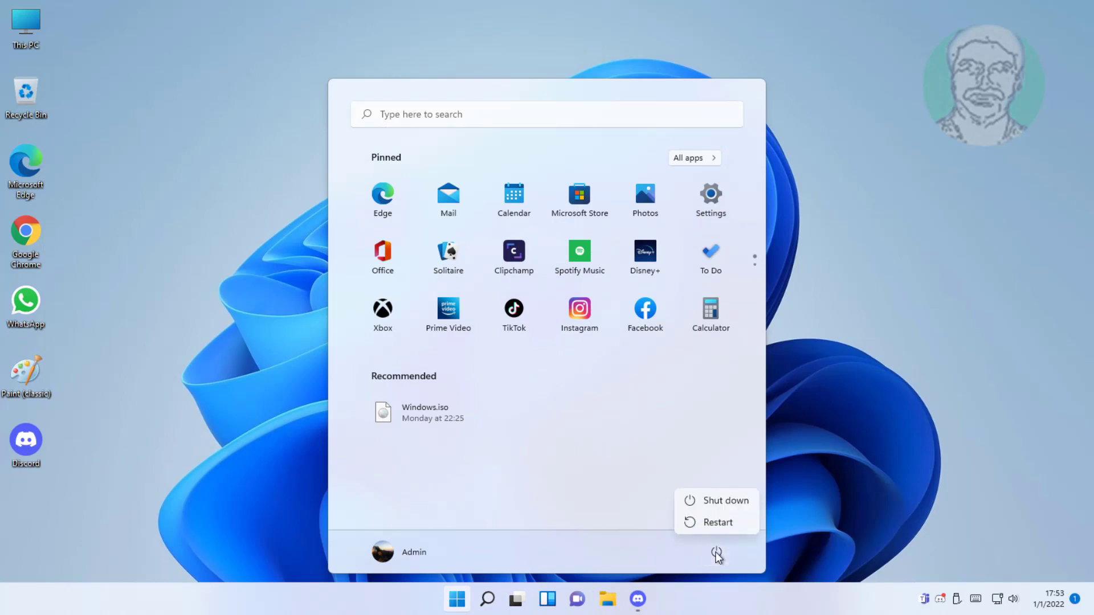
click(715, 522)
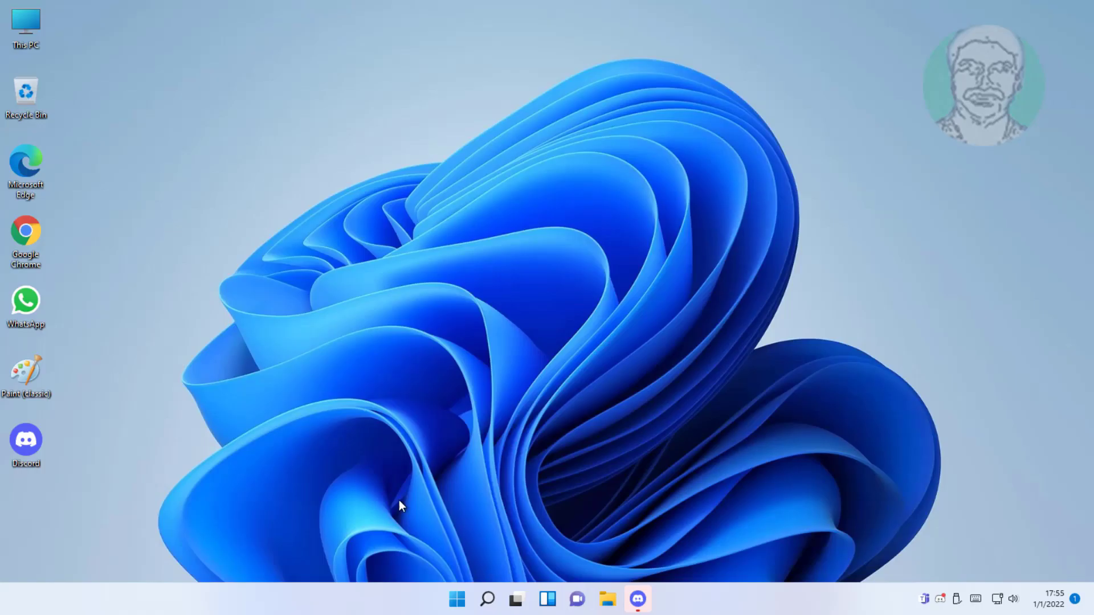
Reopen Device Manager by searching 'device manager' in Windows Search
click(488, 599)
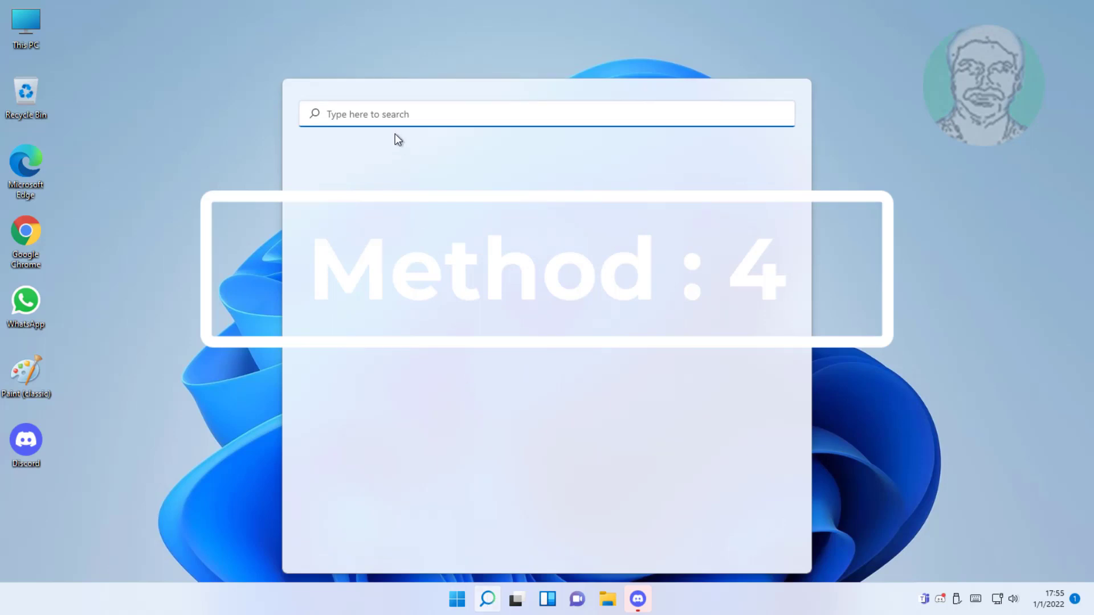
text(dev)
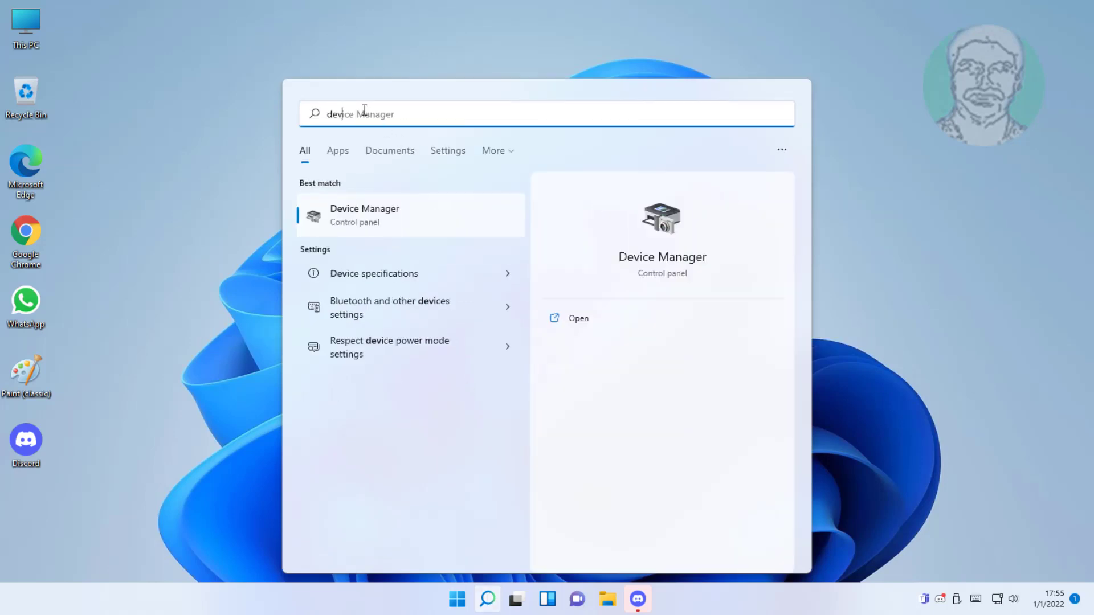
text(ice manag)
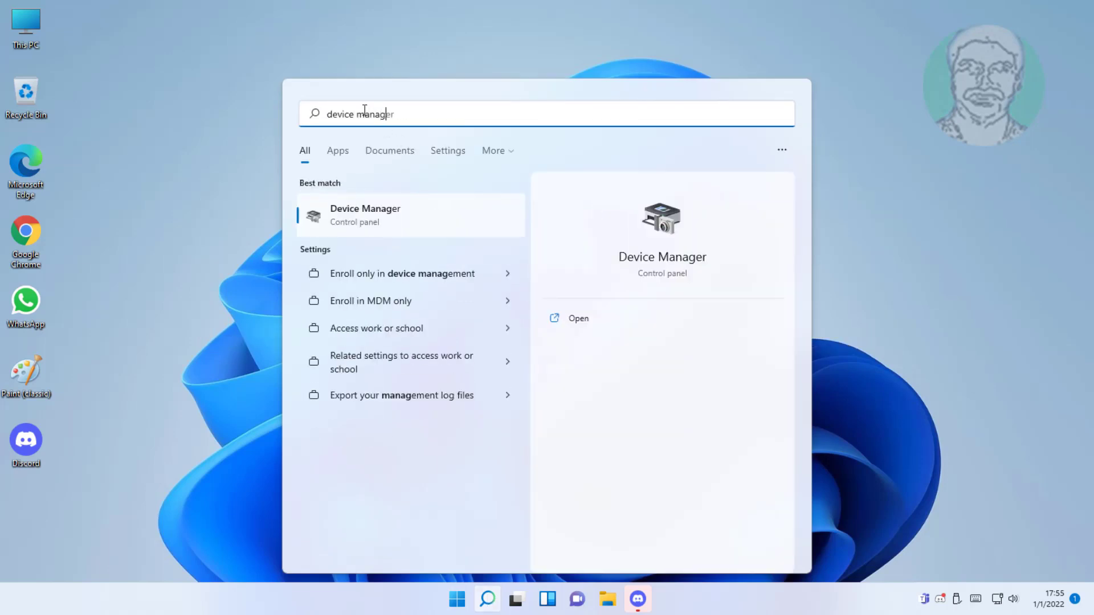
text(er)
click(351, 216)
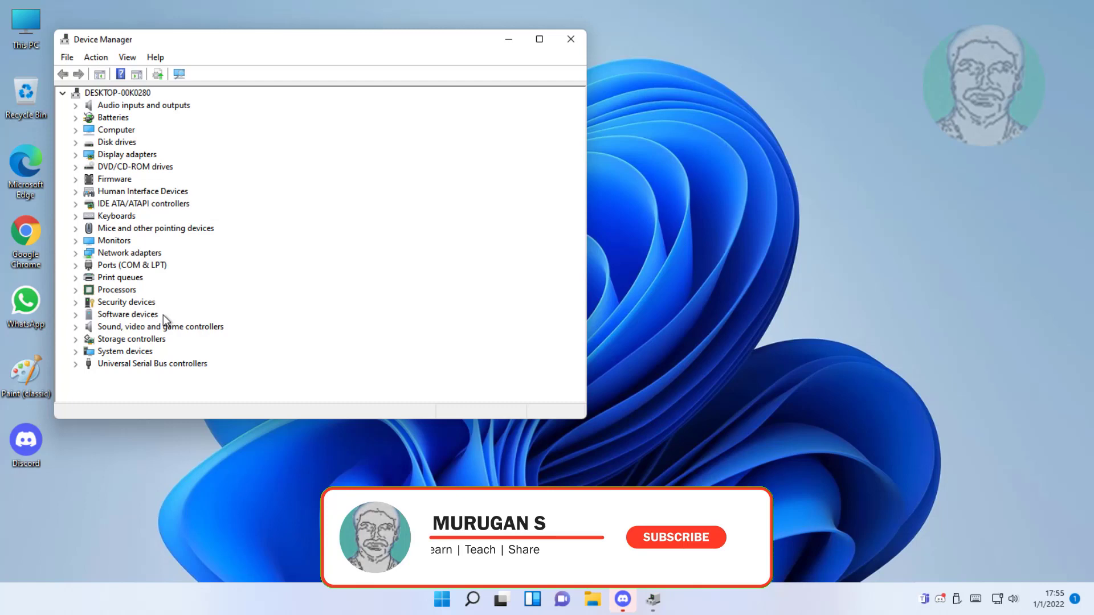
Uninstall the High Definition Audio Device, then close Device Manager
click(132, 324)
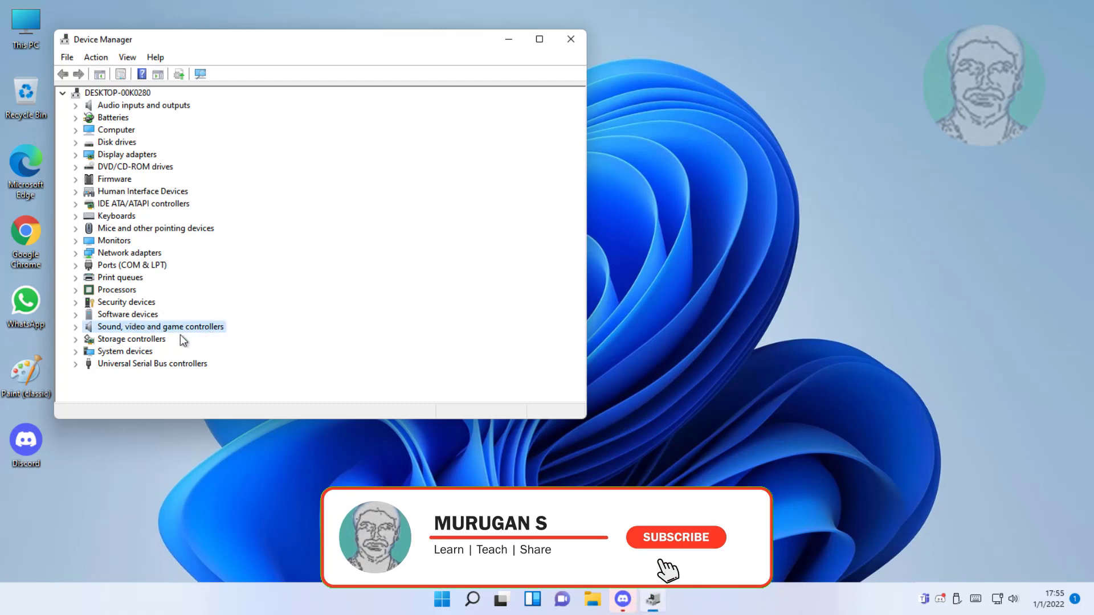
click(76, 326)
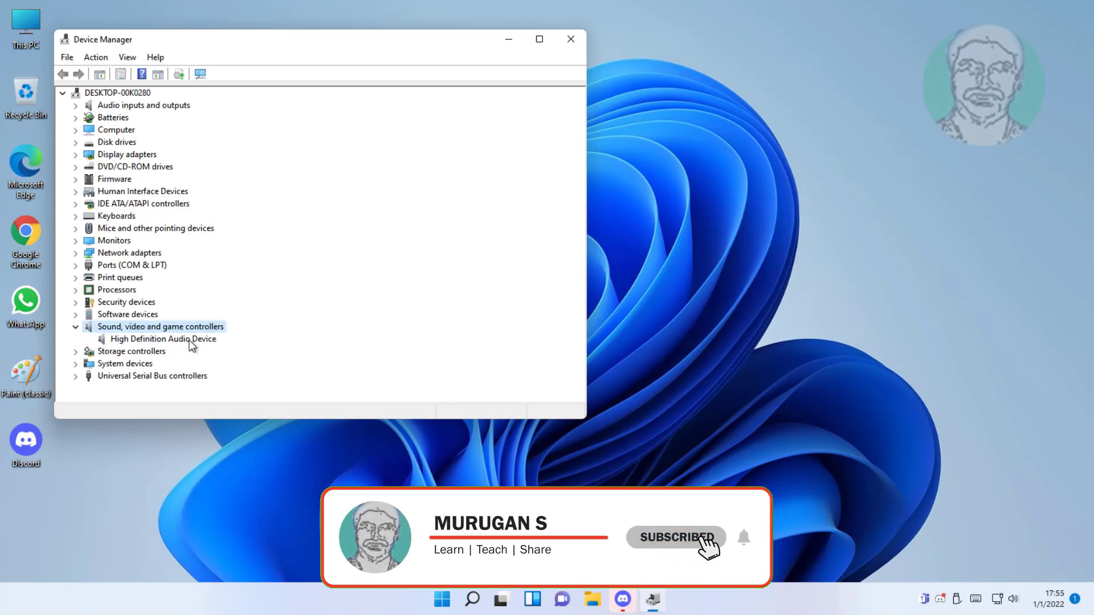
click(215, 341)
right_click(201, 342)
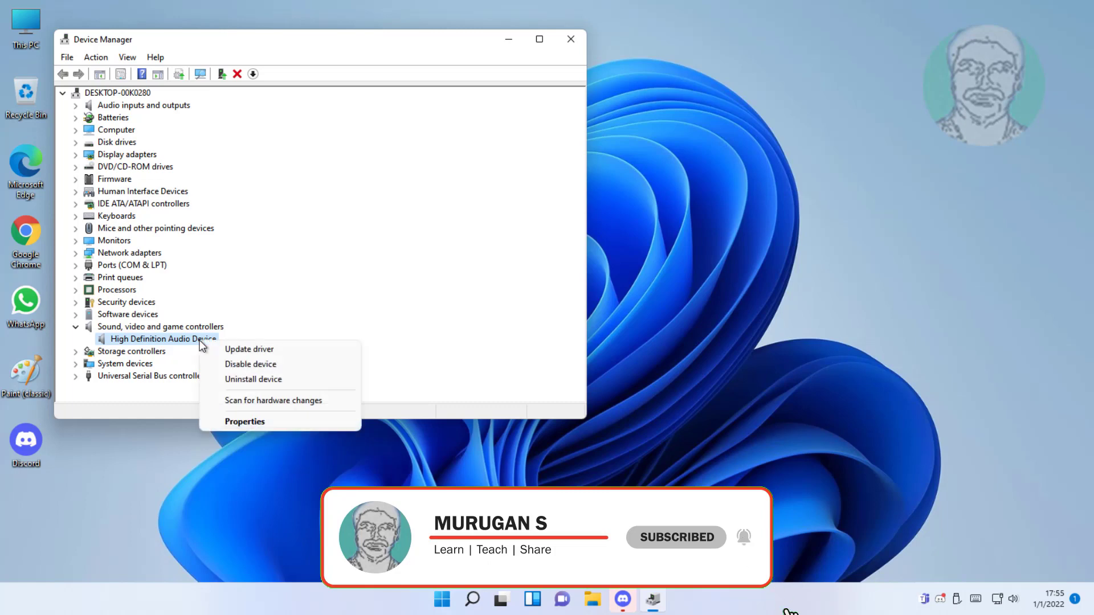
click(254, 379)
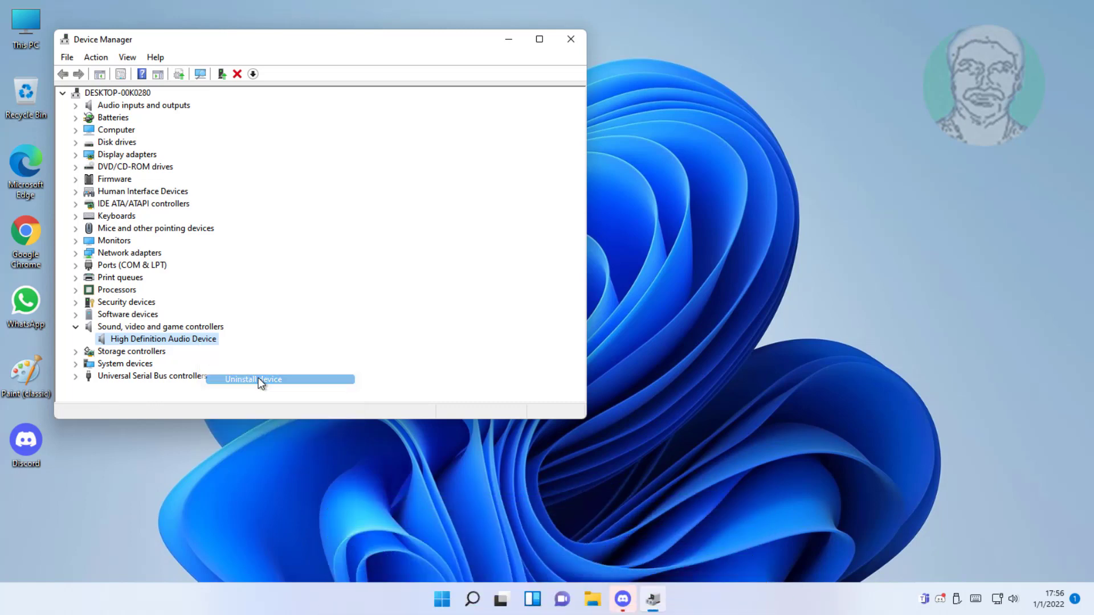
click(574, 355)
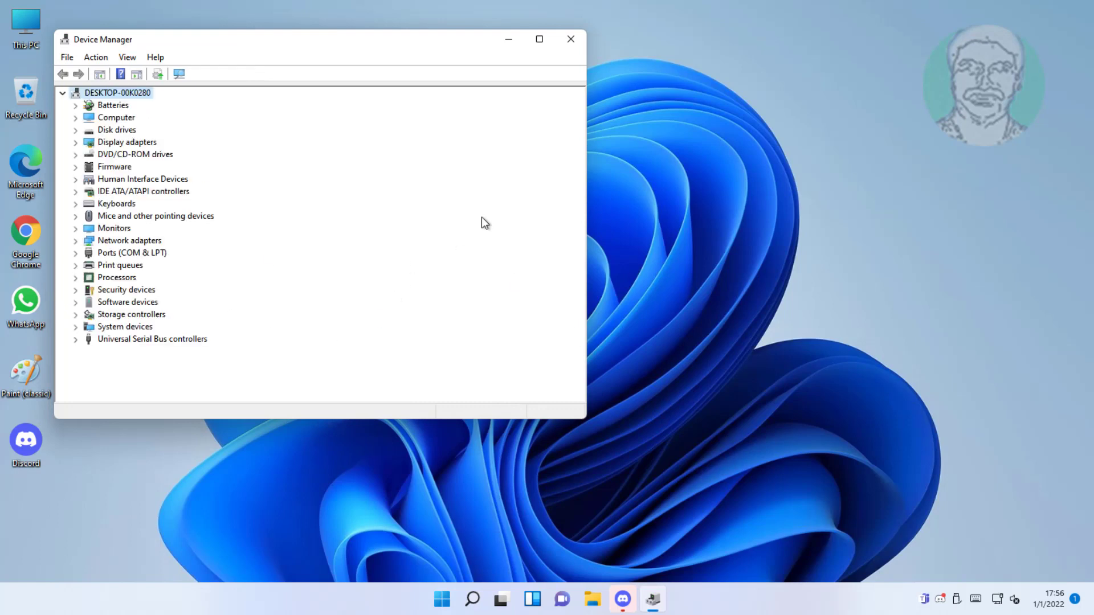
click(564, 41)
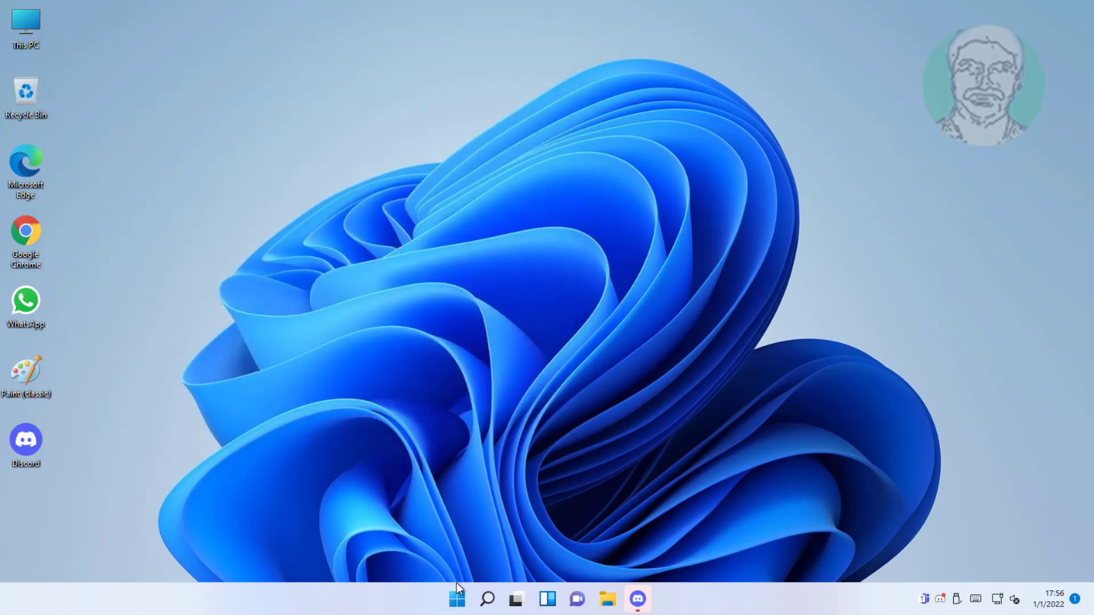
Restart Windows from the Start menu's Power options
click(457, 598)
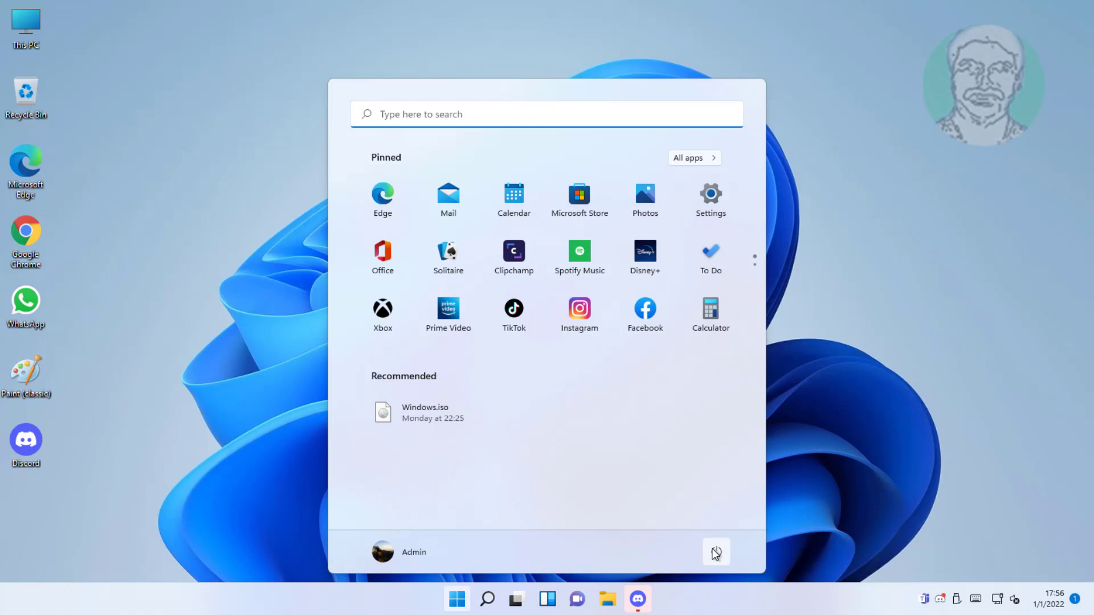
click(716, 553)
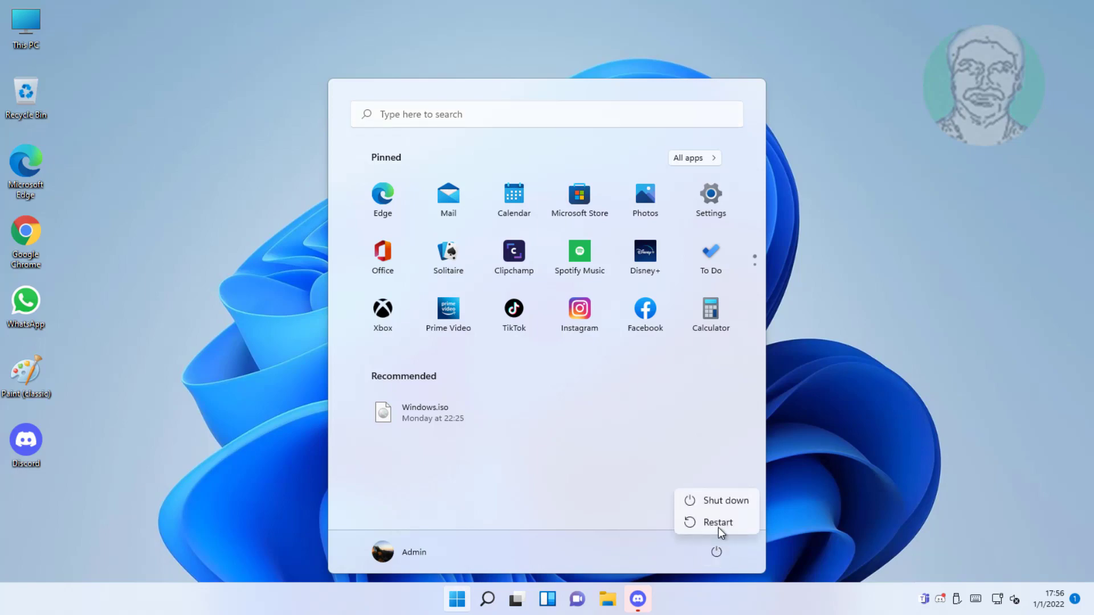